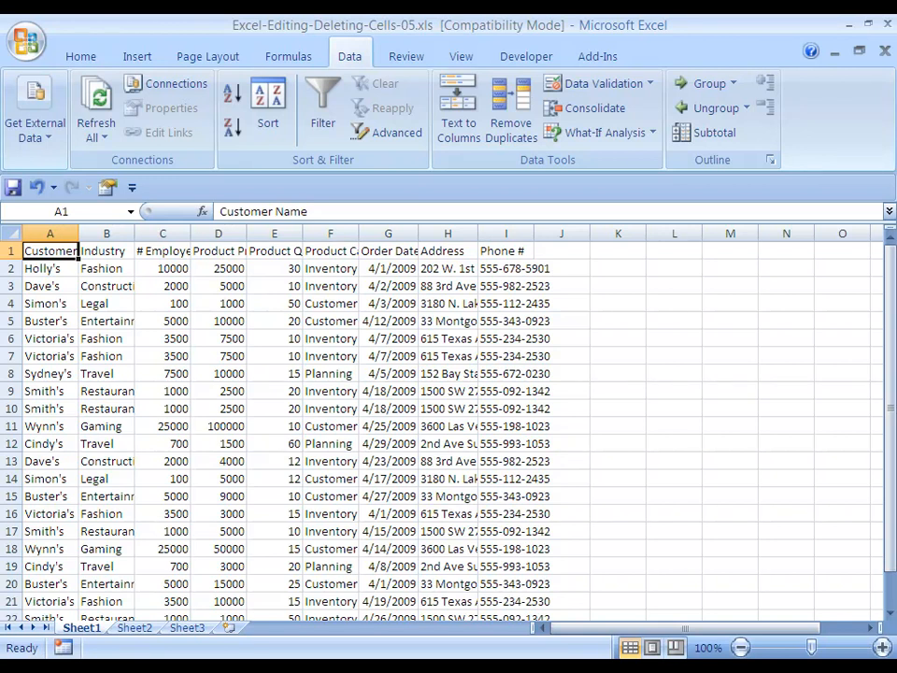
Step: Insert a blank cell at G3 in the Order Date column, shifting the existing cells down
click(106, 251)
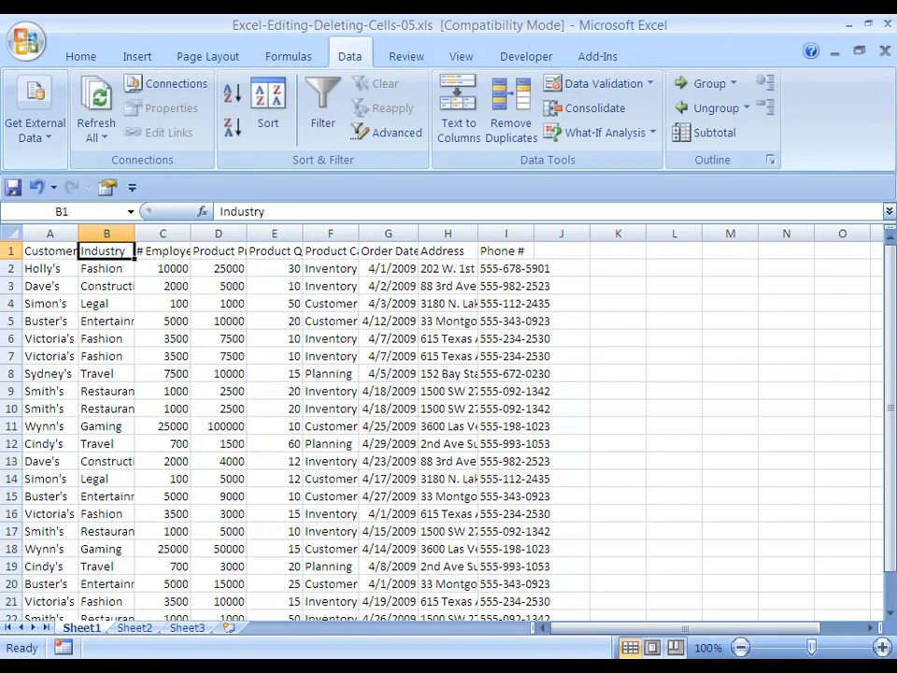
key(Down)
key(Down)
key(Right)
key(Right)
key(Right)
key(Right)
key(Right)
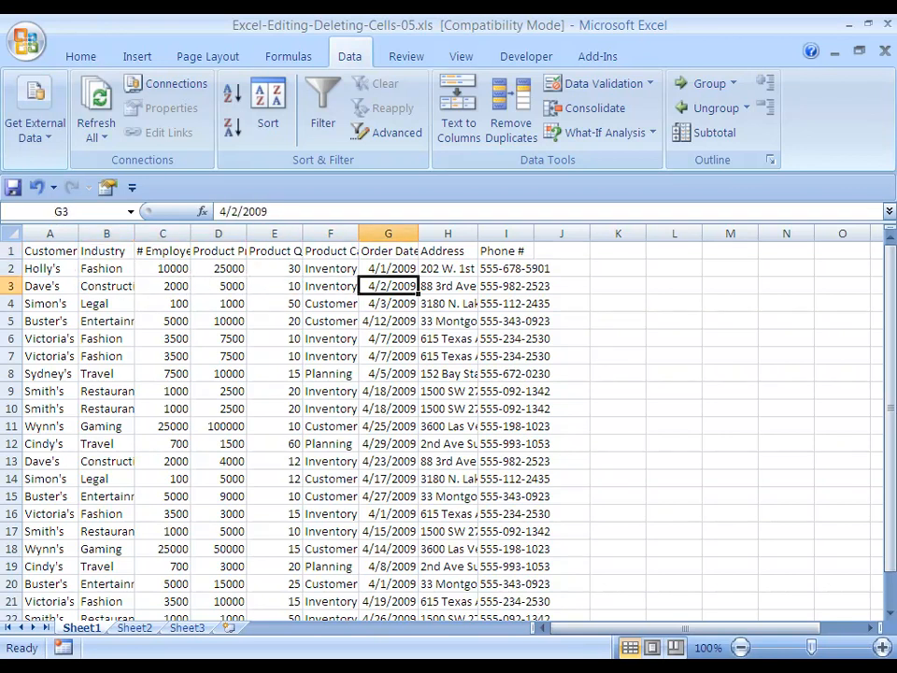
key(ctrl+shift+plus)
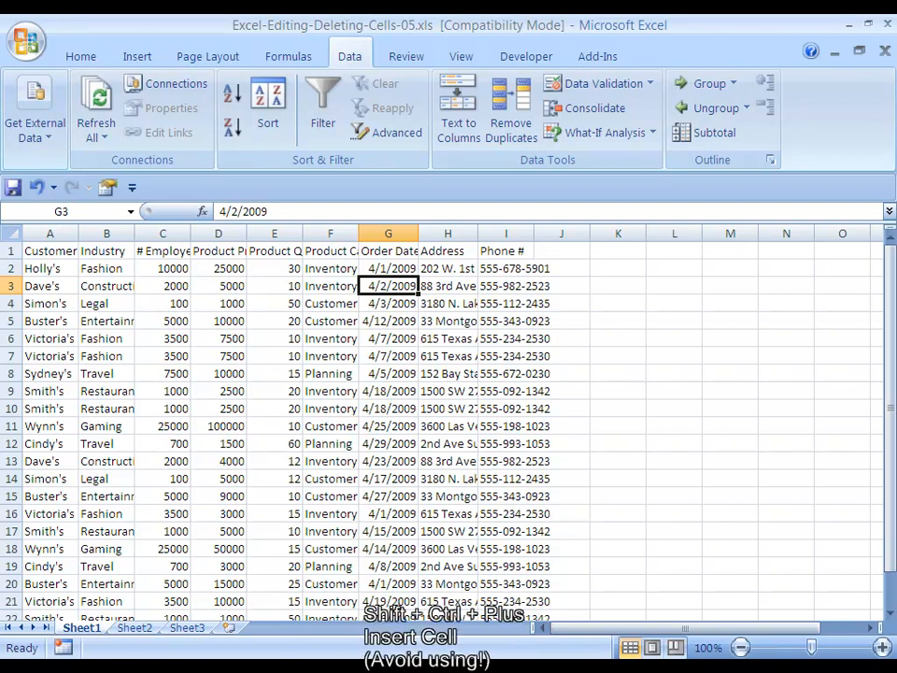
key(ctrl+shift+plus)
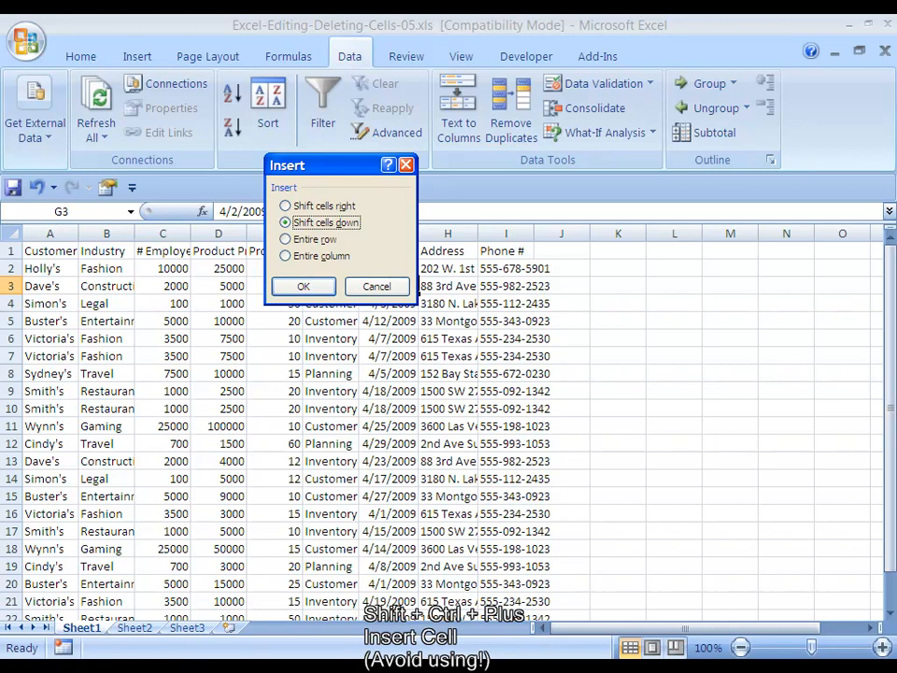
key(Return)
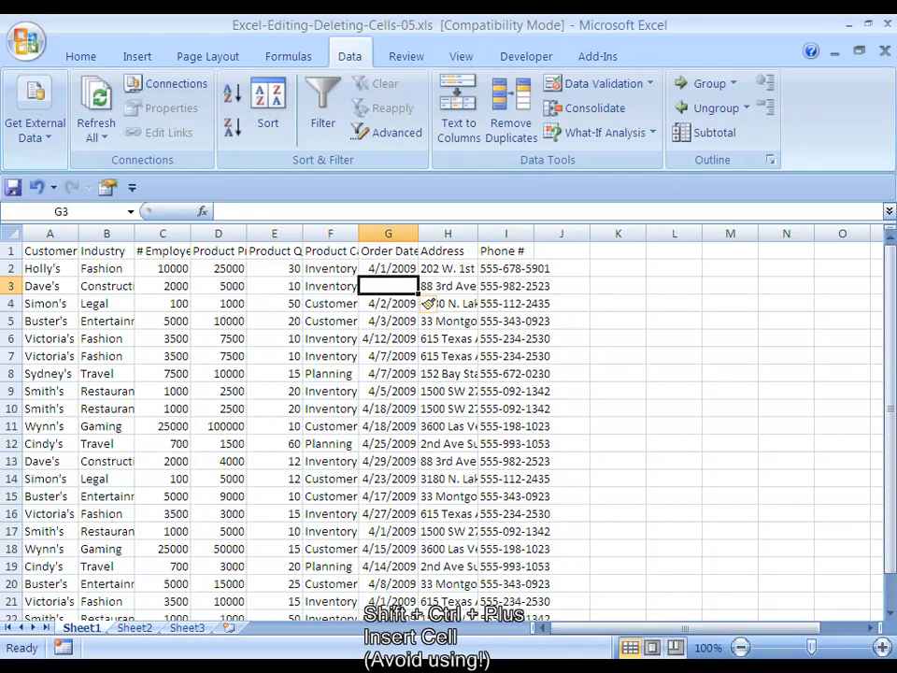
Step: Check the end of the Order Date column against the neighboring records, and undo the cell insertion
key(Down)
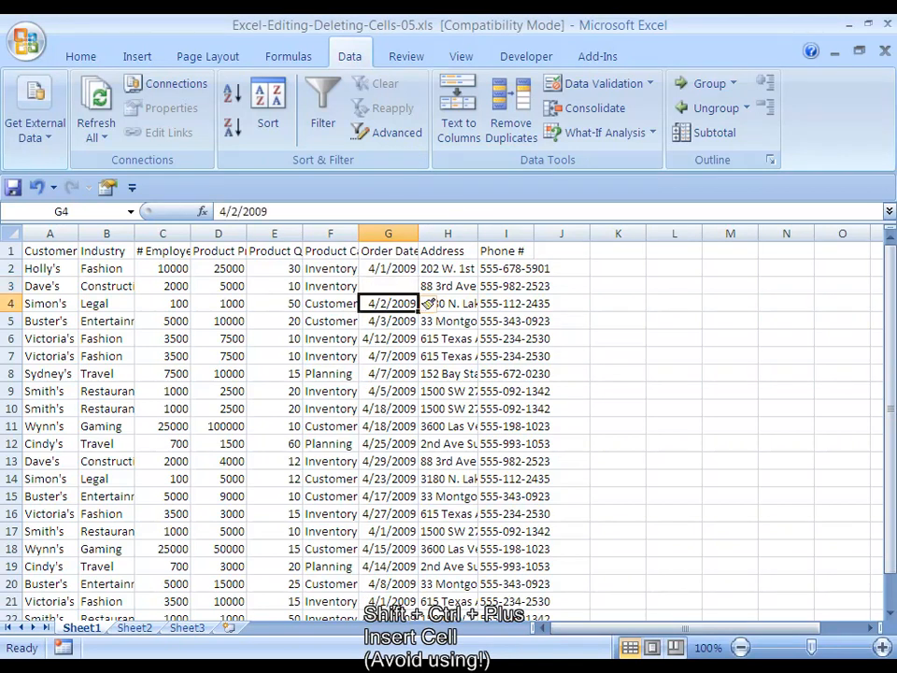
key(ctrl+Down)
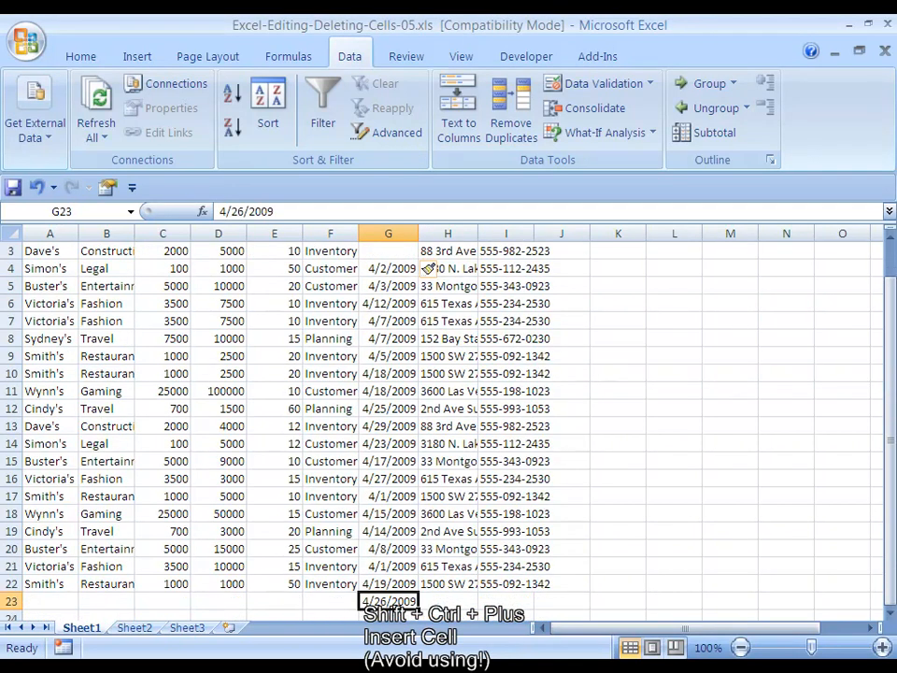
key(Left)
key(Up)
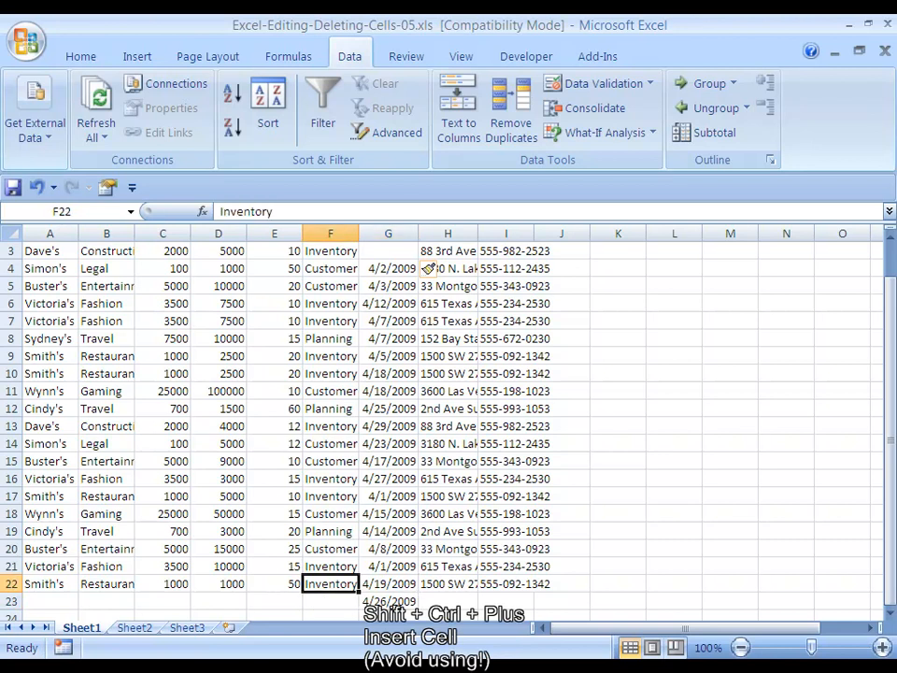
key(Right)
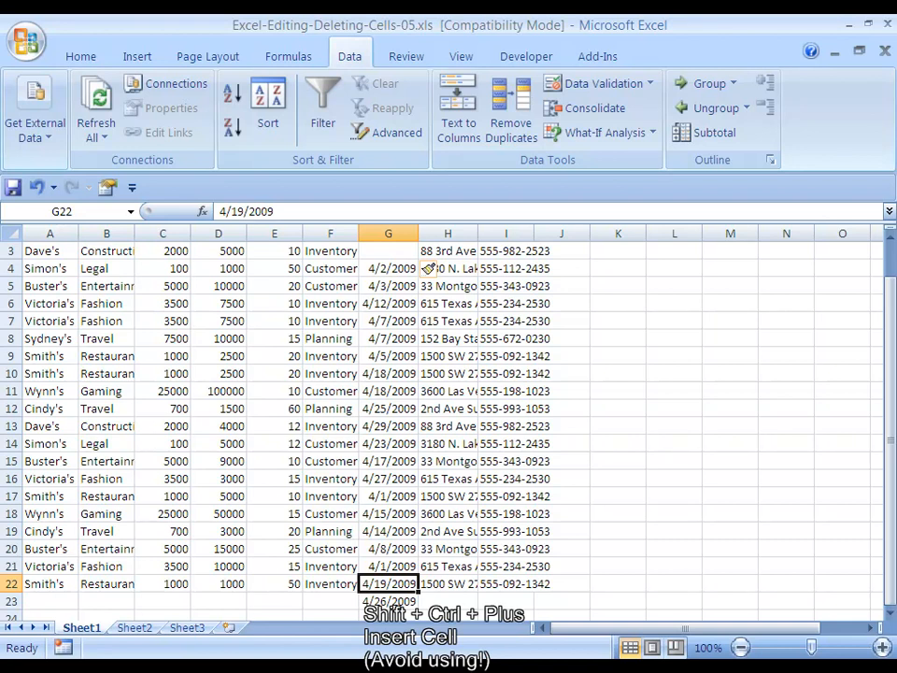
key(ctrl+z)
key(ctrl+Up)
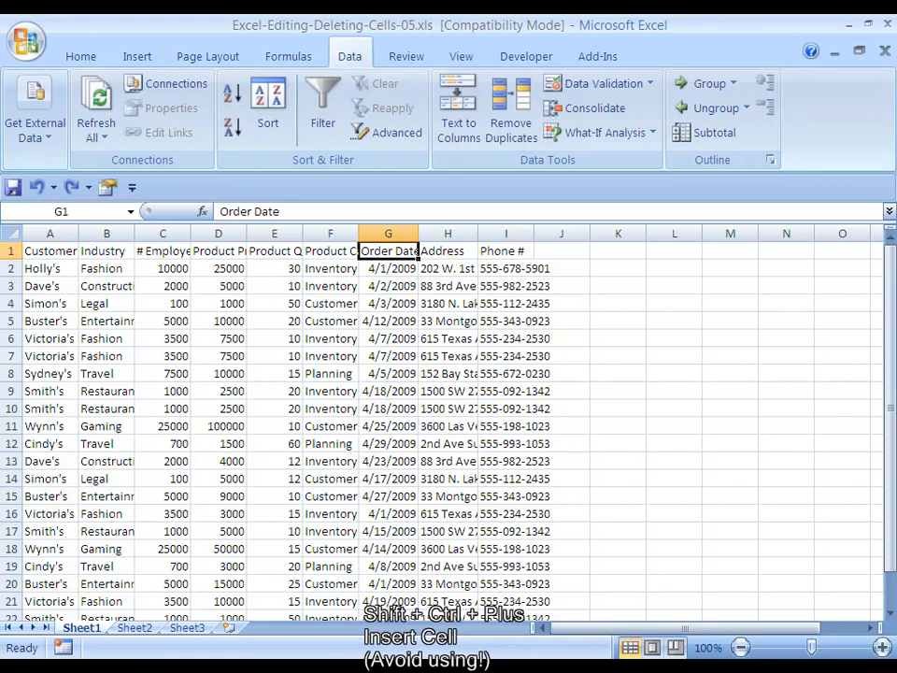
Step: Open the Product Category header in F1 for editing and move the text cursor through it character by character
key(Left)
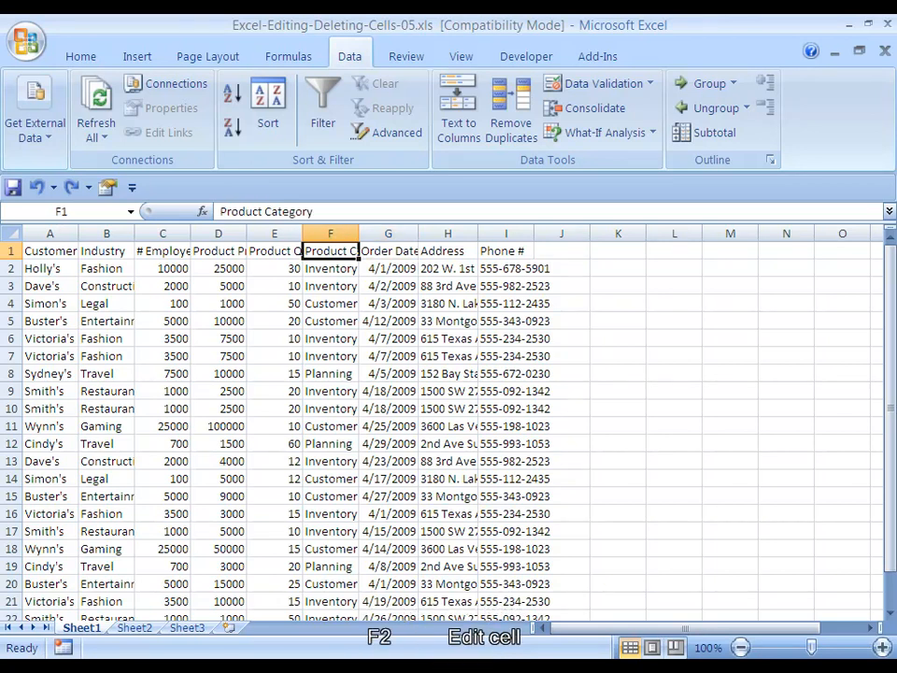
key(F2)
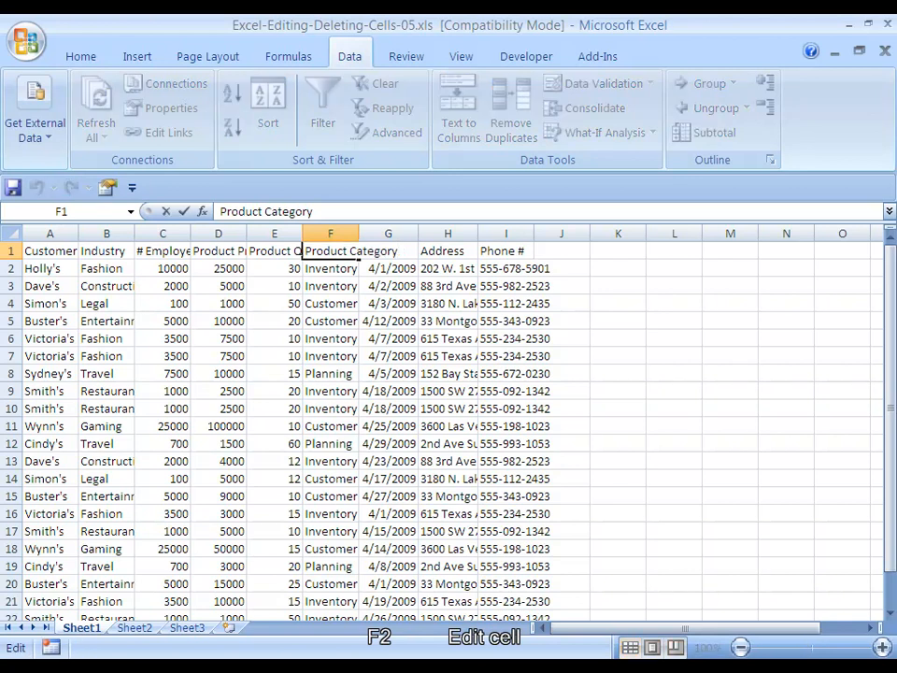
key(Left)
key(Left)
key(Left)
key(Left)
key(Left)
key(Left)
key(Left)
key(Left)
key(Left)
key(Left)
key(Left)
key(Left)
key(Left)
key(Left)
key(Left)
key(Right)
key(Right)
key(Right)
key(Right)
key(Right)
key(Right)
key(Right)
key(Right)
key(Right)
key(Right)
key(Right)
key(Right)
key(Left)
key(Left)
key(Left)
key(End)
Step: Move the text cursor back and forth through the F1 header one word at a time
key(ctrl+Left)
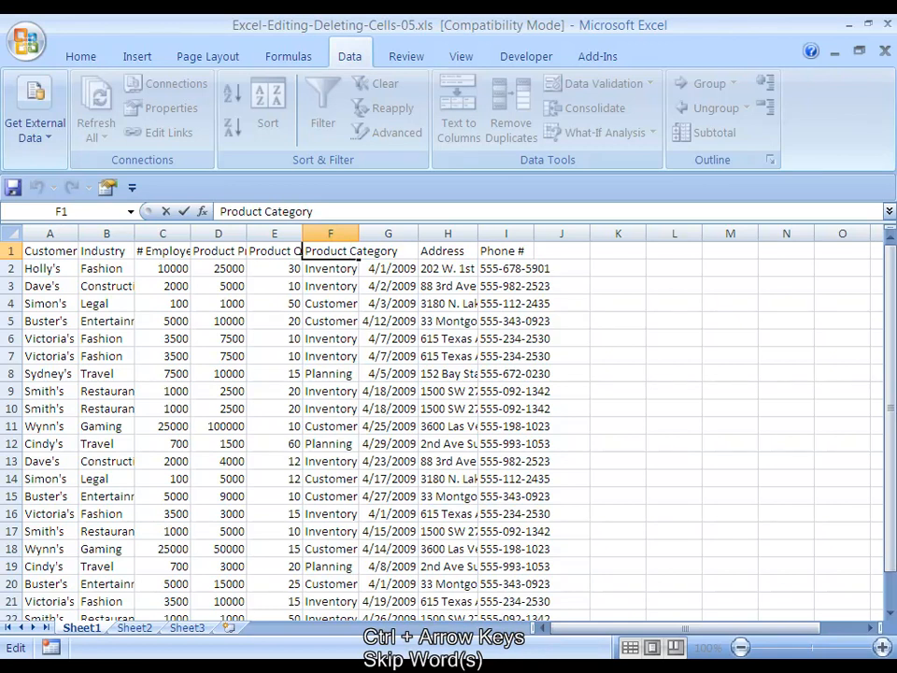
key(ctrl+Left)
key(ctrl+Right)
key(ctrl+Right)
key(ctrl+Left)
key(ctrl+Left)
key(ctrl+Right)
key(ctrl+Right)
key(ctrl+Left)
key(ctrl+Left)
key(ctrl+Right)
Step: Replace the word Category in the F1 header with Type, and undo the change
key(ctrl+shift+Right)
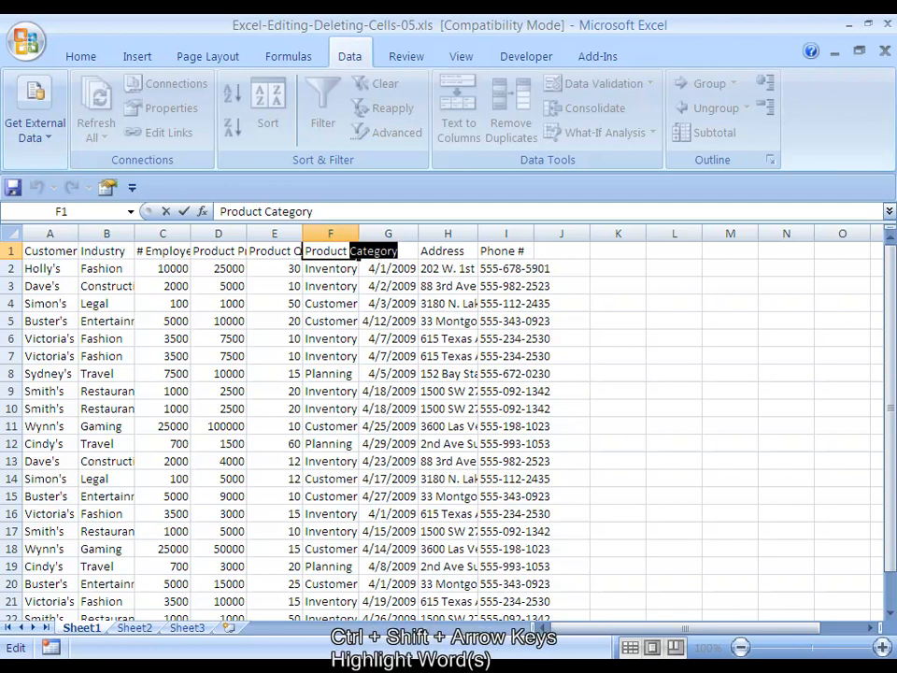
key(ctrl+shift+Left)
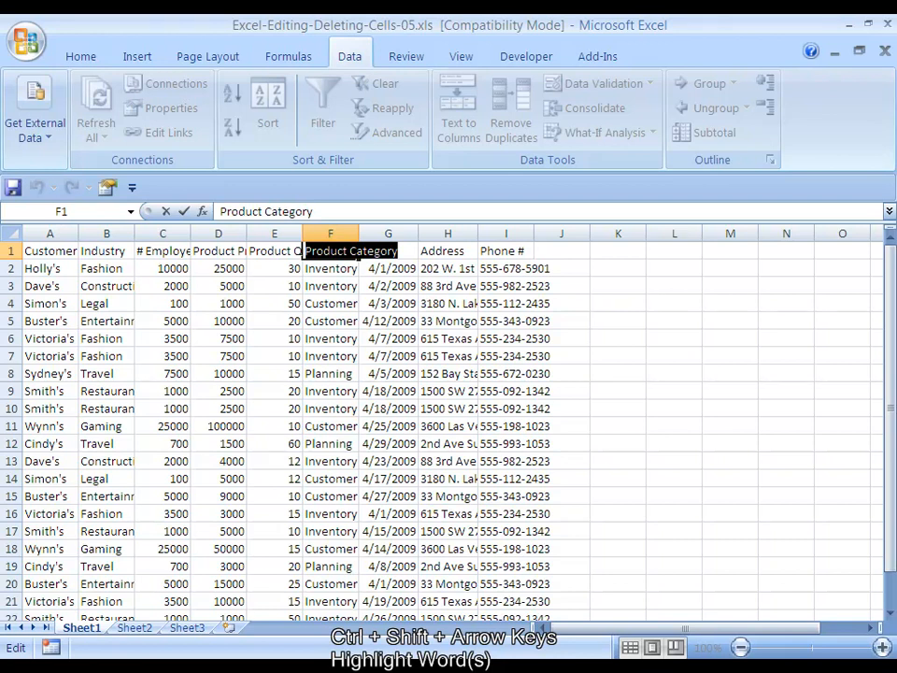
key(Right)
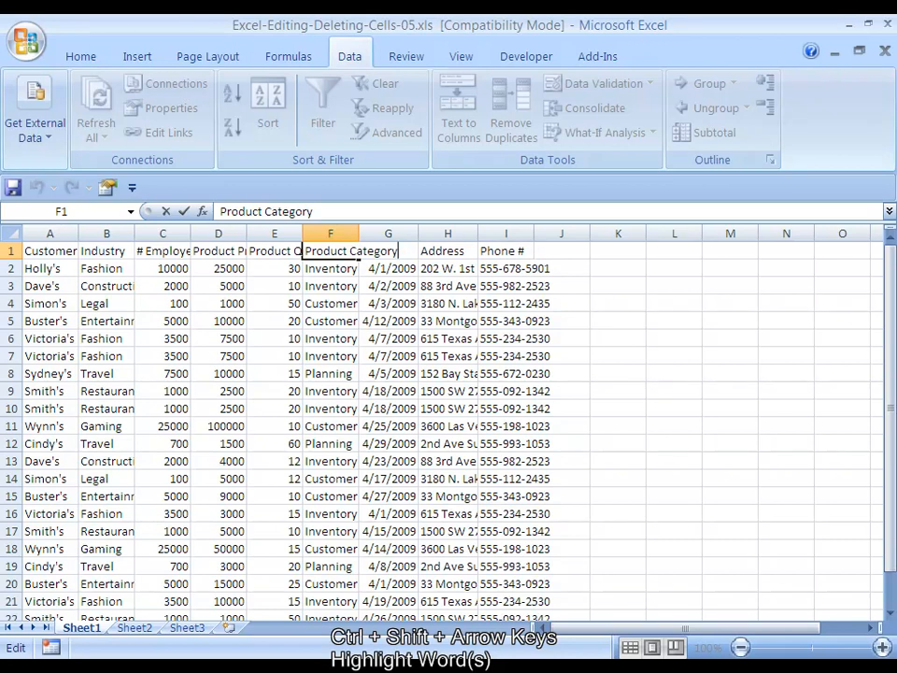
key(ctrl+shift+Left)
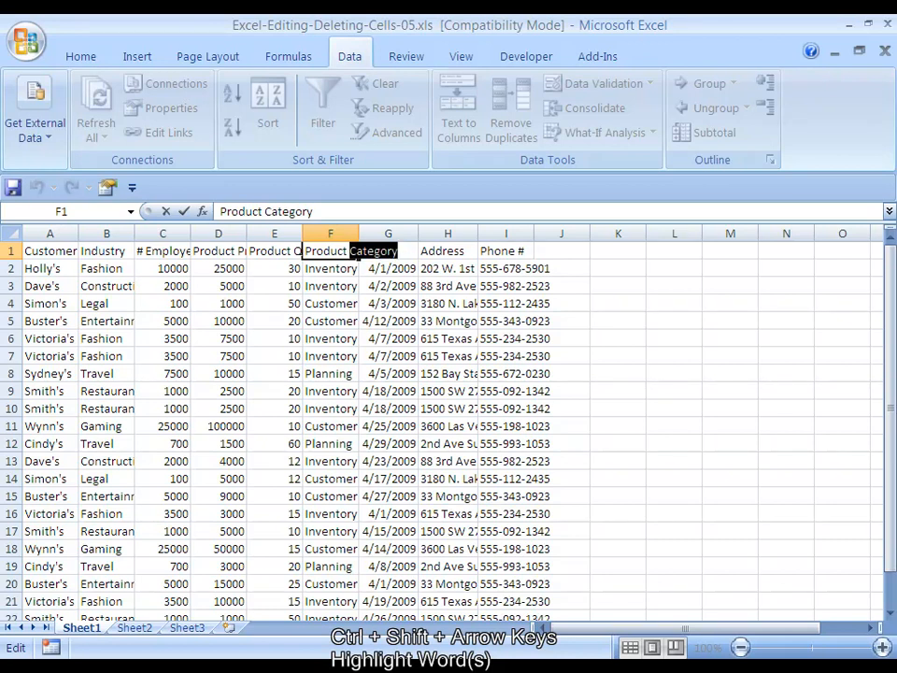
text(Type)
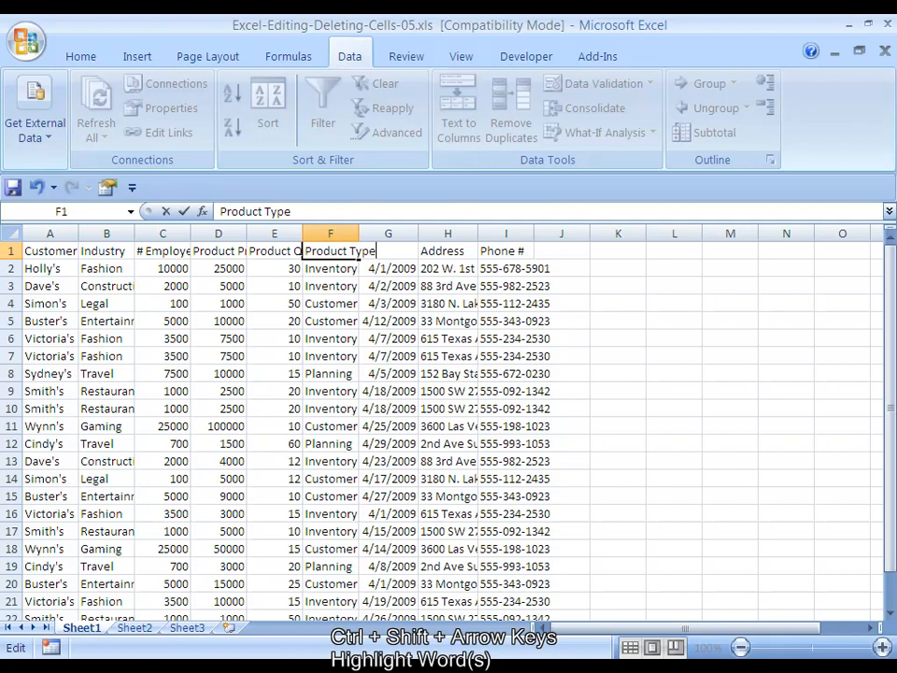
key(ctrl+Return)
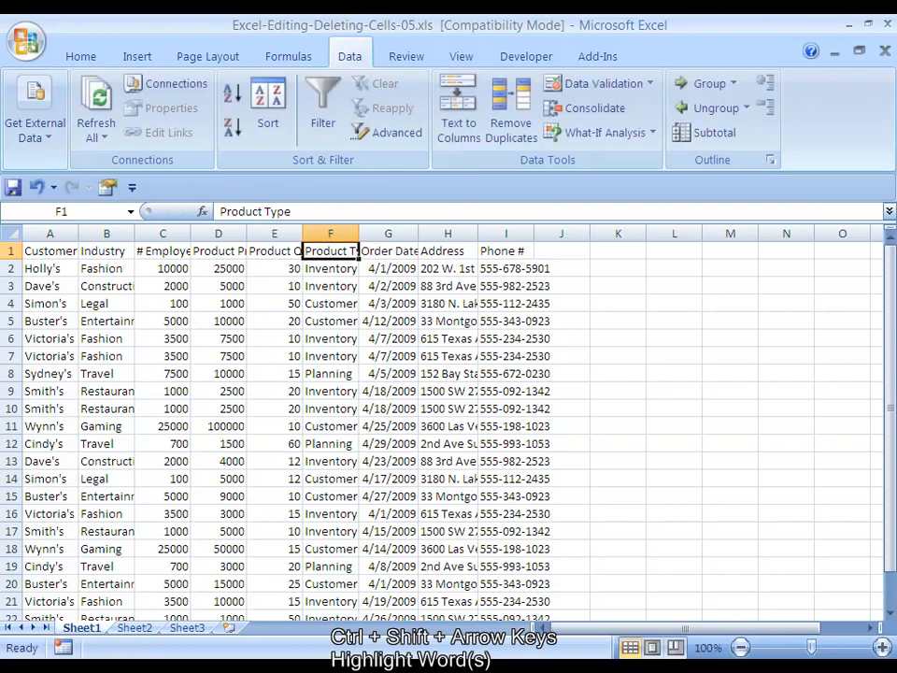
key(ctrl+z)
Step: Reopen the F1 header for editing, practice skipping and highlighting whole words, and cancel the edit
key(F2)
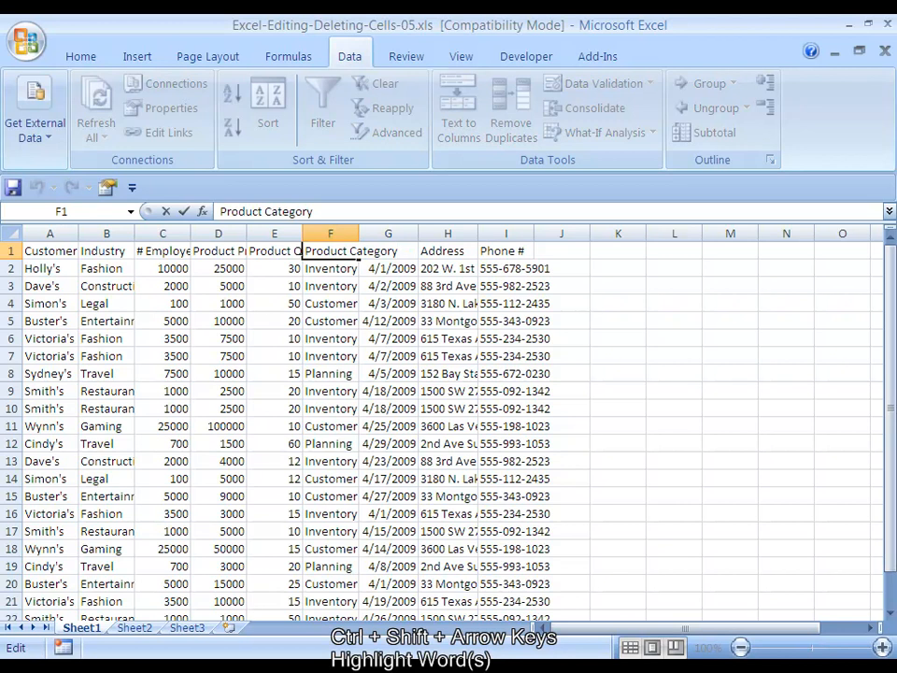
key(ctrl+Left)
key(ctrl+Left)
key(ctrl+Right)
key(ctrl+Right)
key(ctrl+shift+Left)
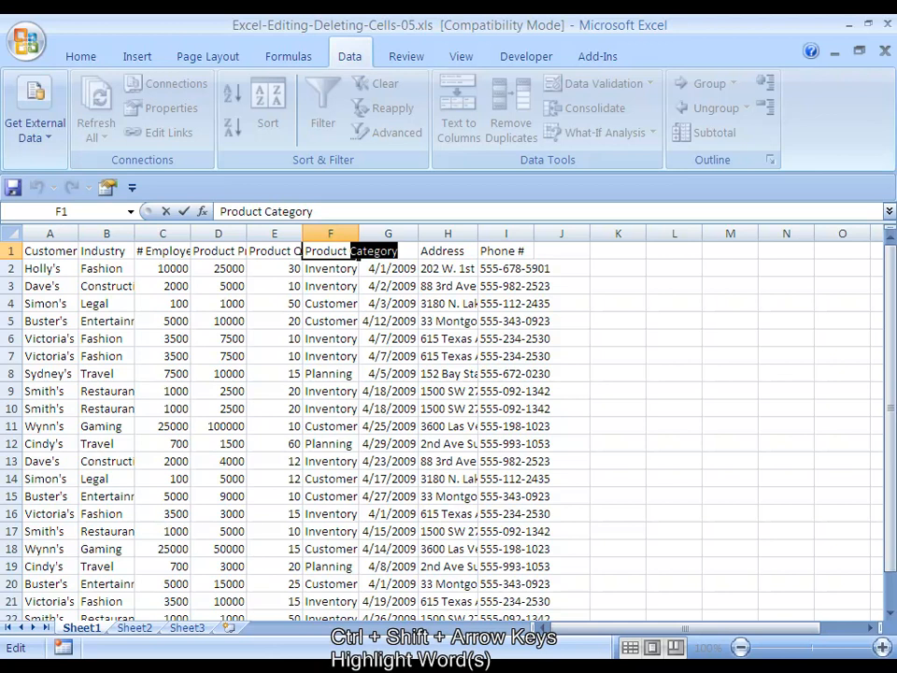
key(ctrl+shift+Left)
key(ctrl+shift+Right)
key(Escape)
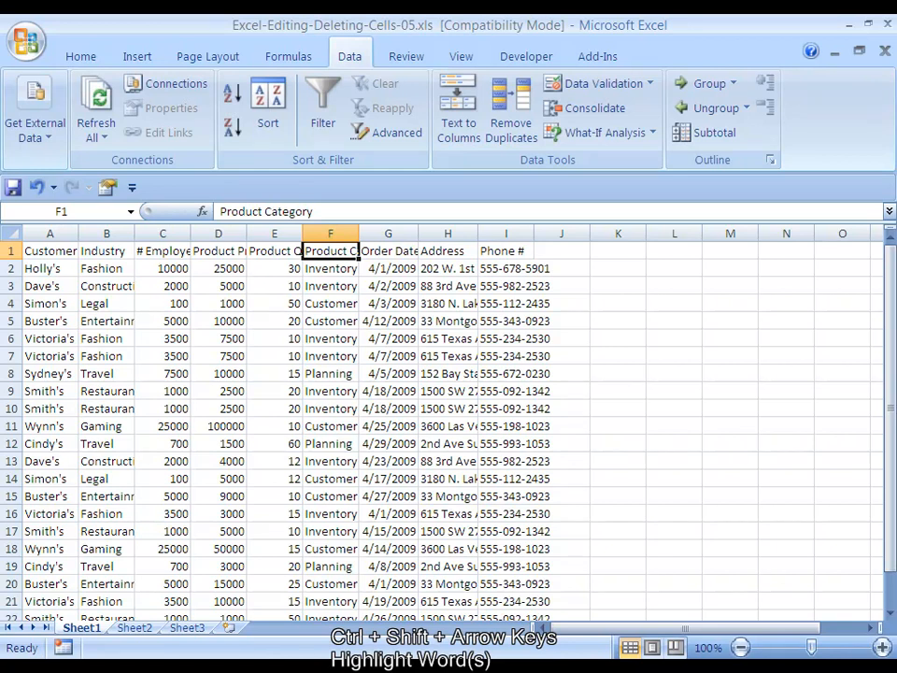
Step: Insert two line breaks before Category in the F1 header, and undo the change
key(F2)
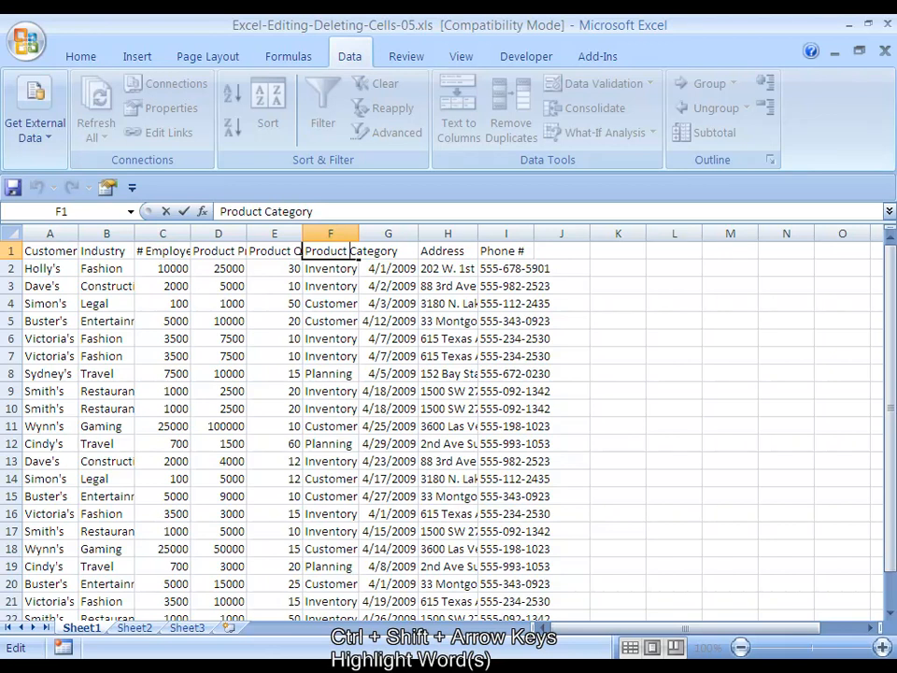
key(alt+Return)
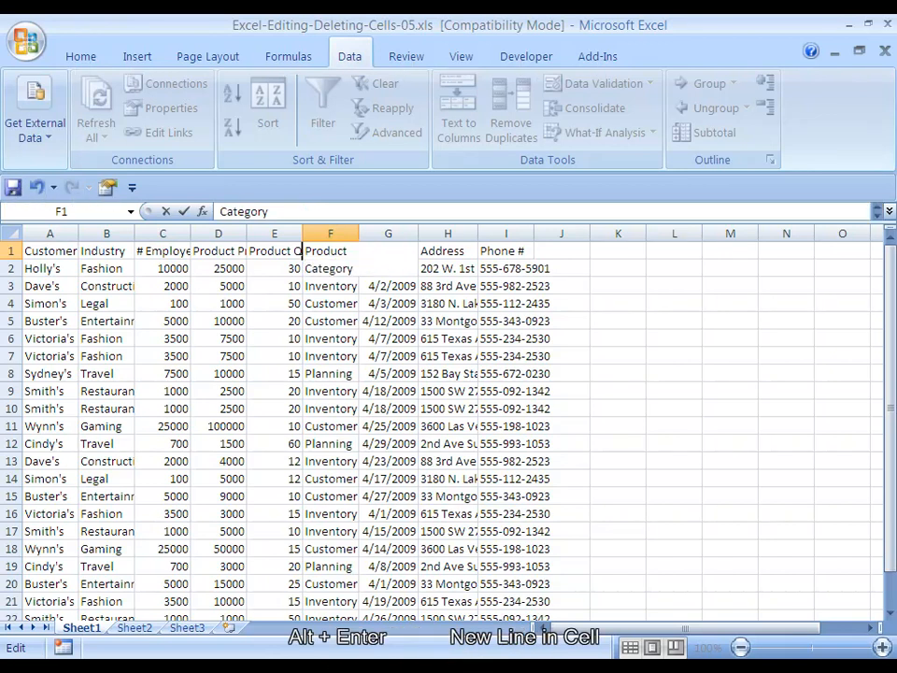
key(alt+Return)
key(ctrl+Return)
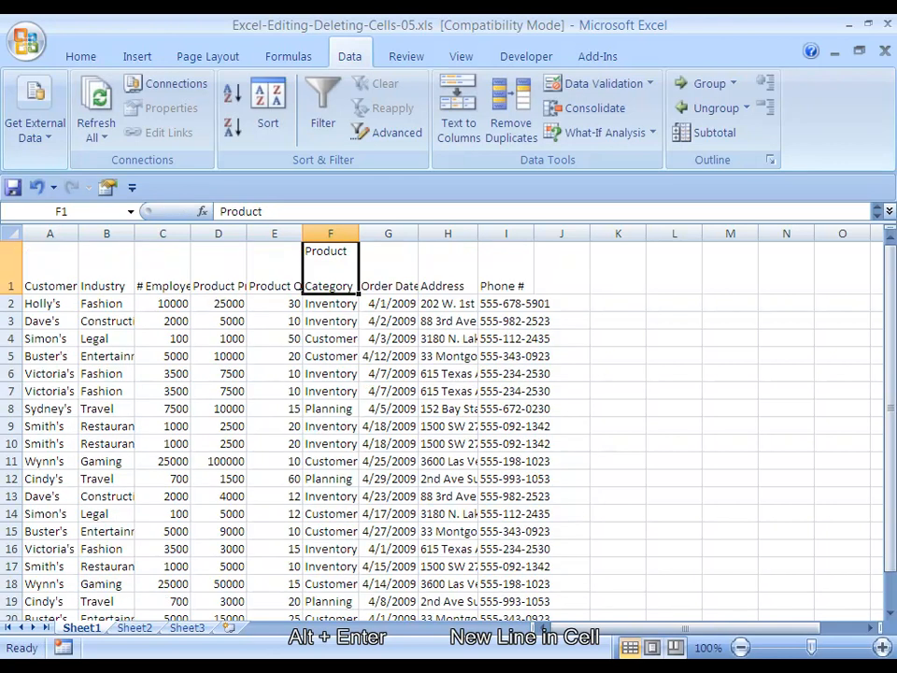
key(ctrl+z)
Step: Replace the space between Product and Category in F1 with a single line break, and undo the change
key(F2)
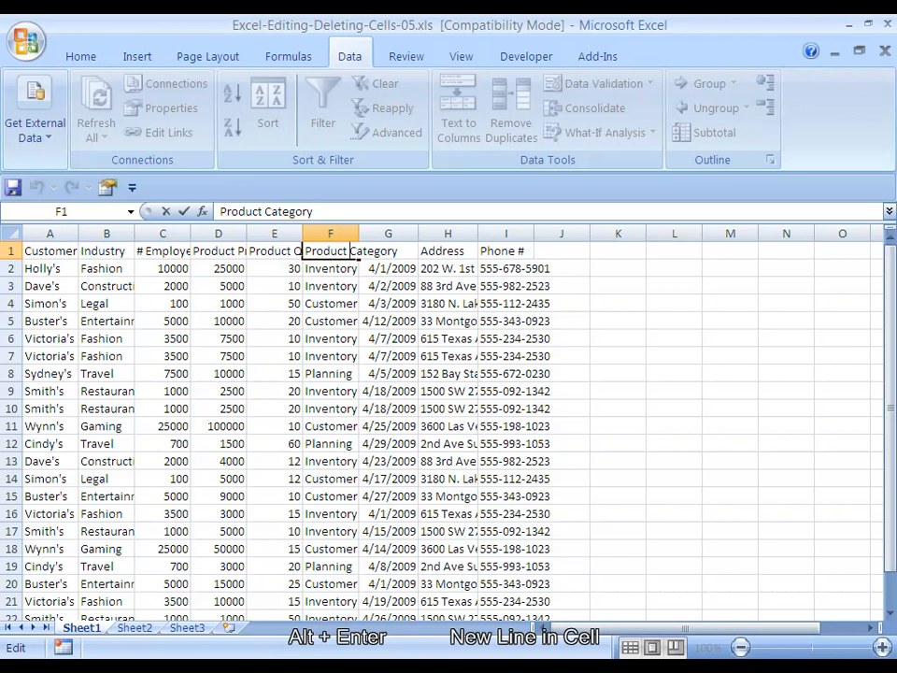
key(Delete)
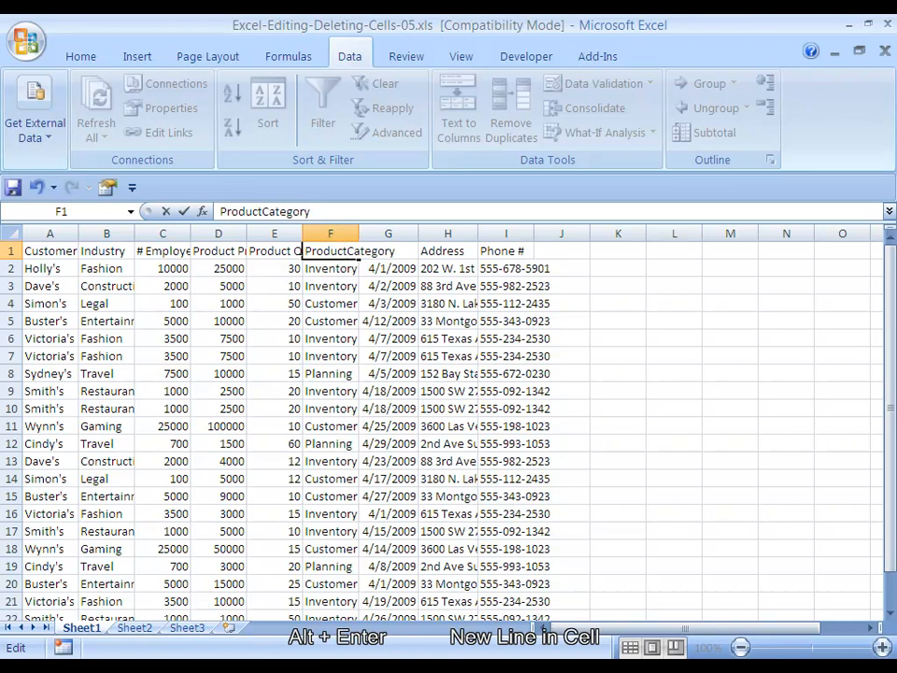
key(alt)
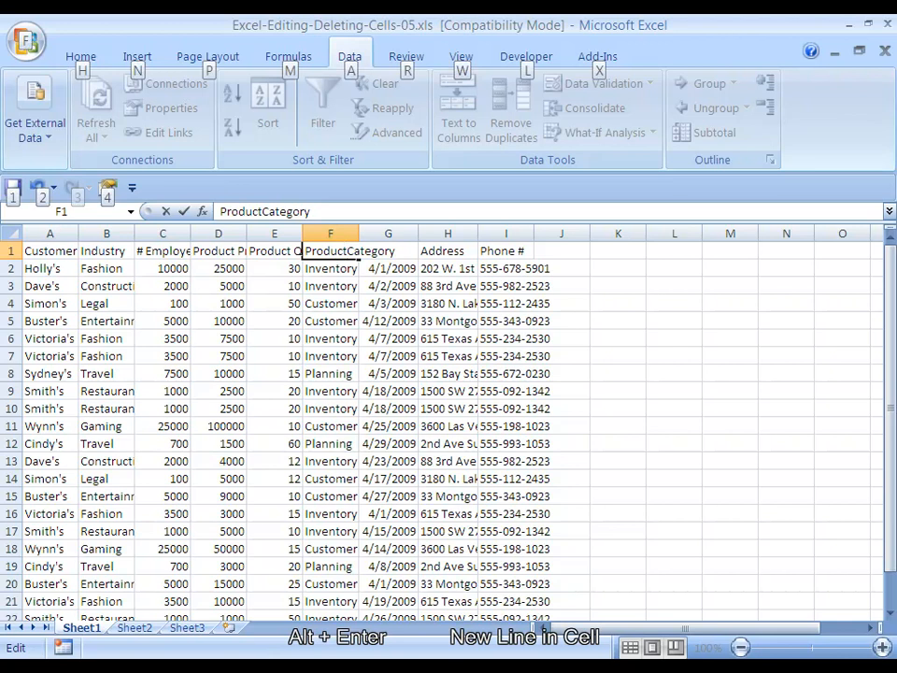
key(alt+Return)
key(ctrl+Return)
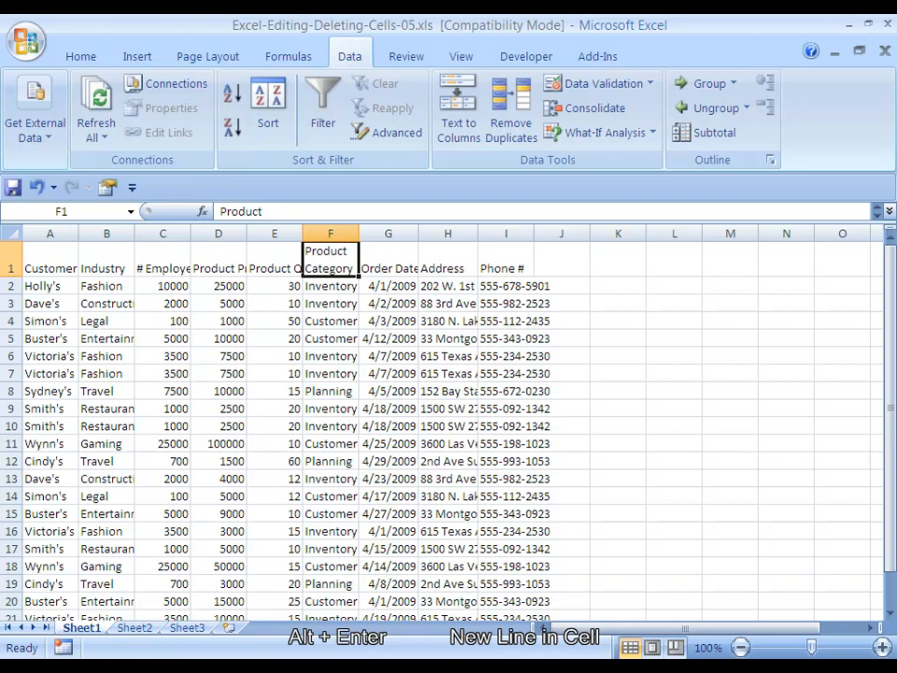
key(ctrl+z)
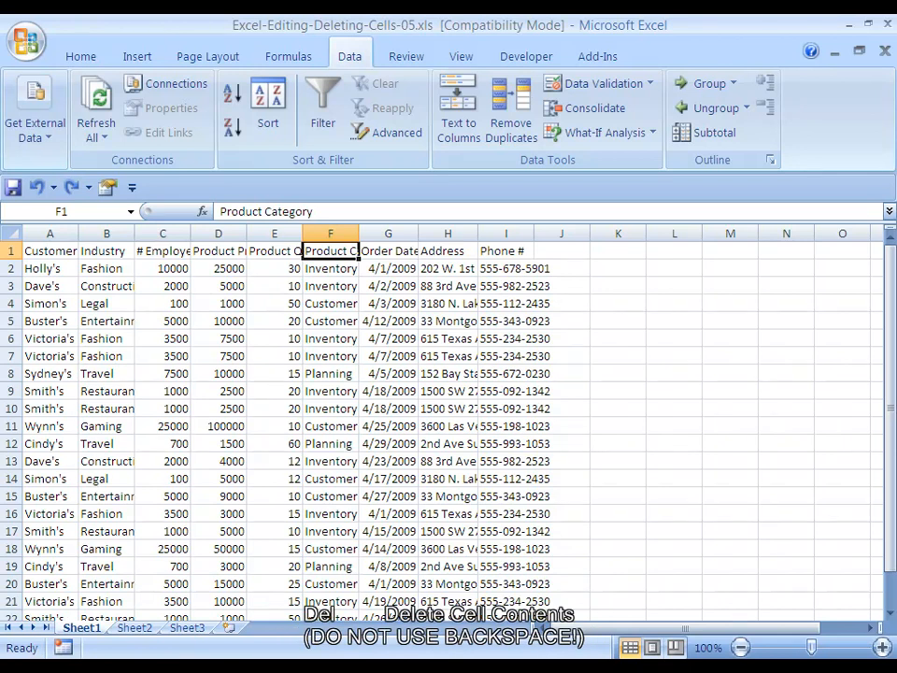
Step: Clear the contents of header cell F1, and undo the deletion
key(Delete)
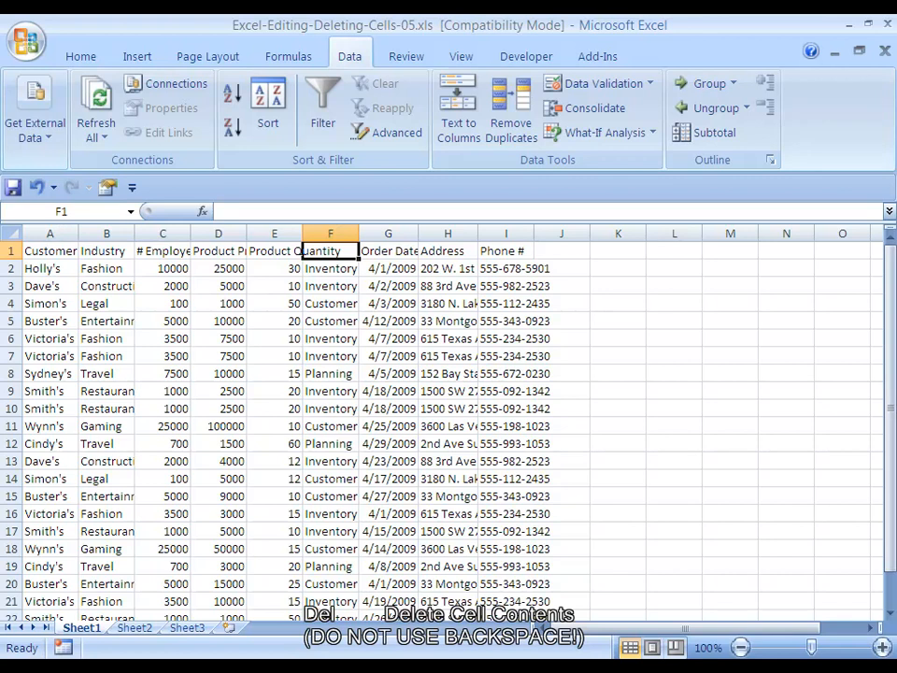
key(ctrl+z)
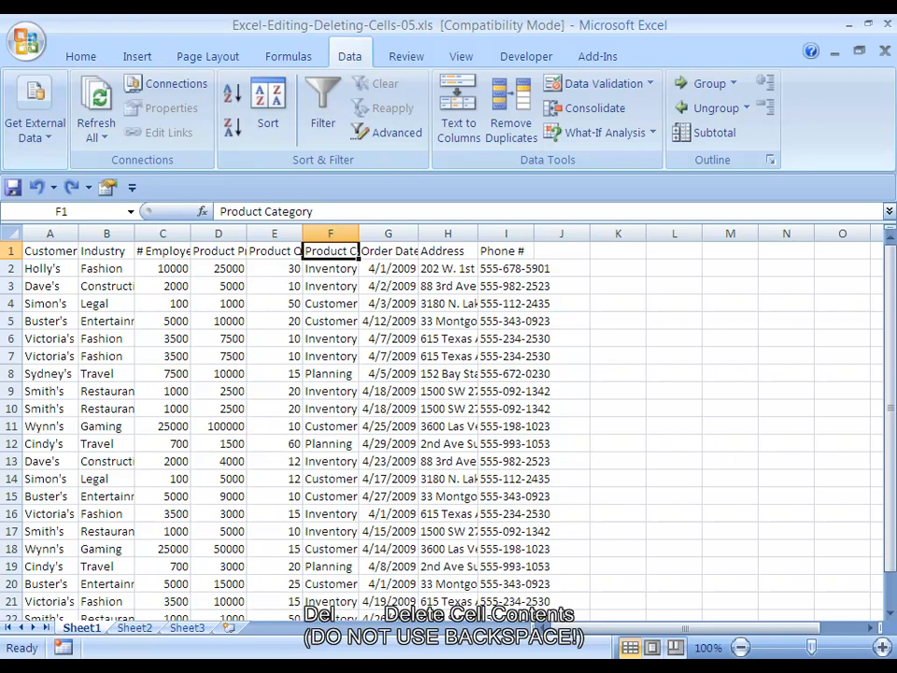
key(F2)
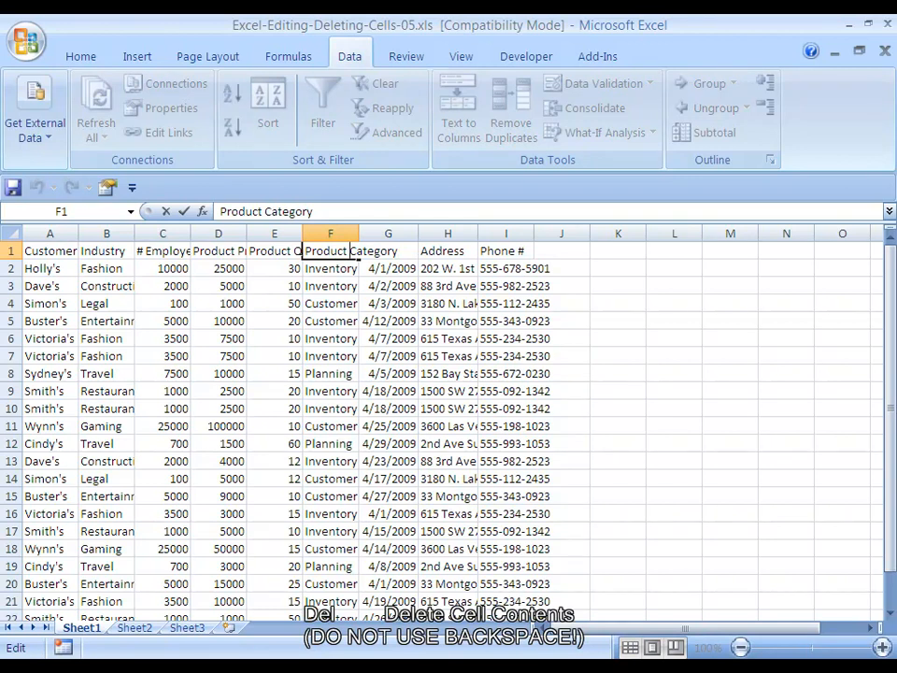
key(Escape)
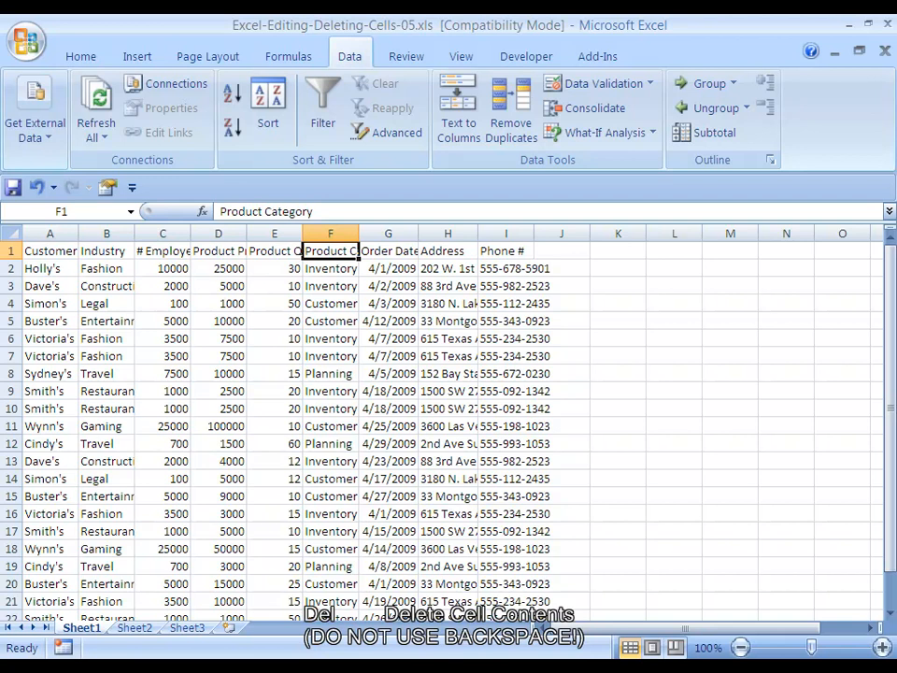
Step: Select cell F6 in the Product Category column
key(Down)
key(Down)
key(Down)
key(Down)
key(Down)
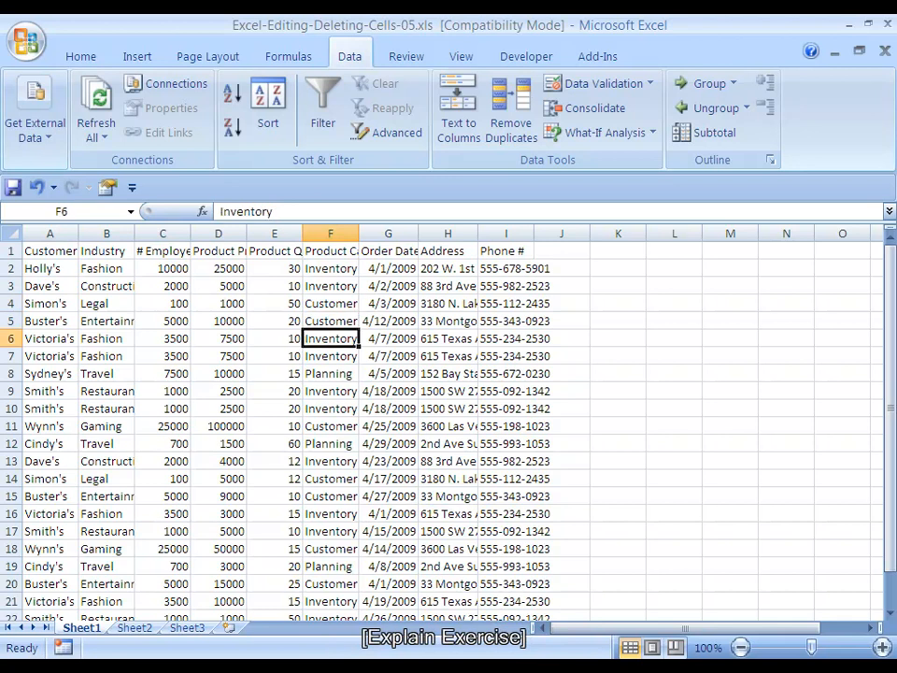
Step: Select rows 6, 7, 9 and 10 together to examine the two pairs of duplicate orders
key(Home)
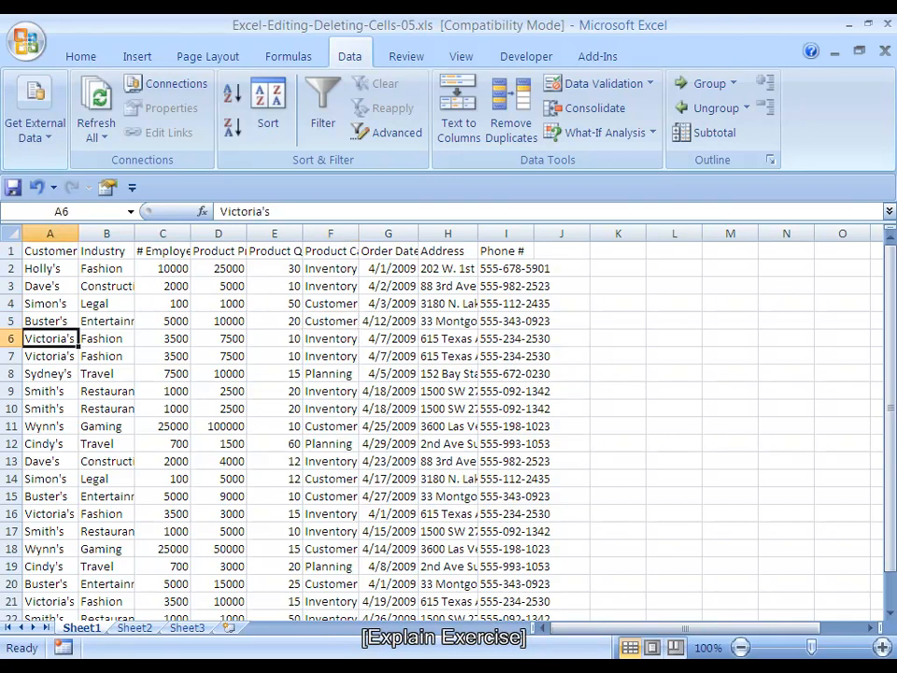
key(shift+space)
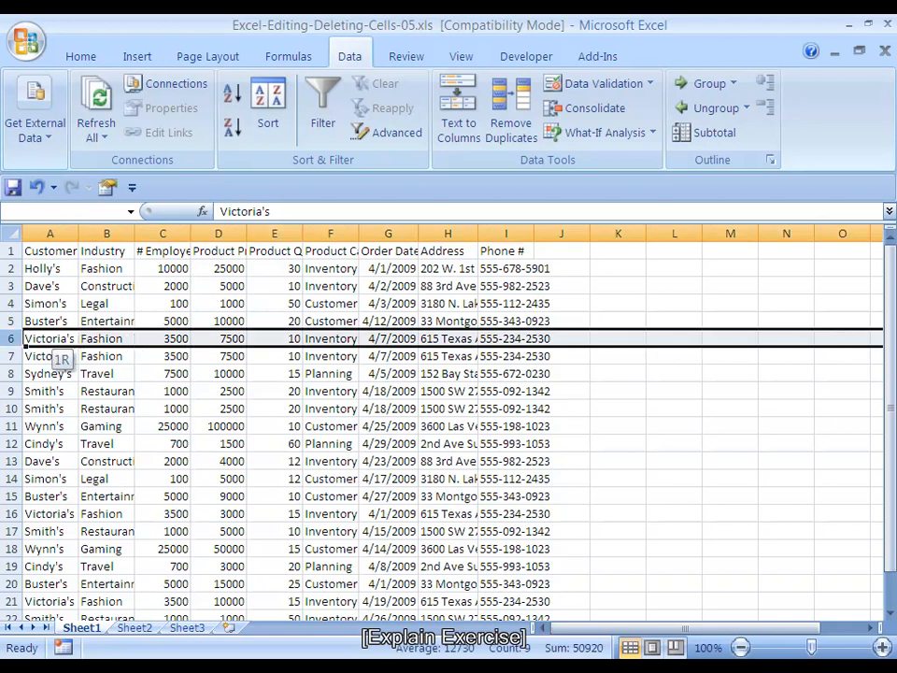
key(shift+Down)
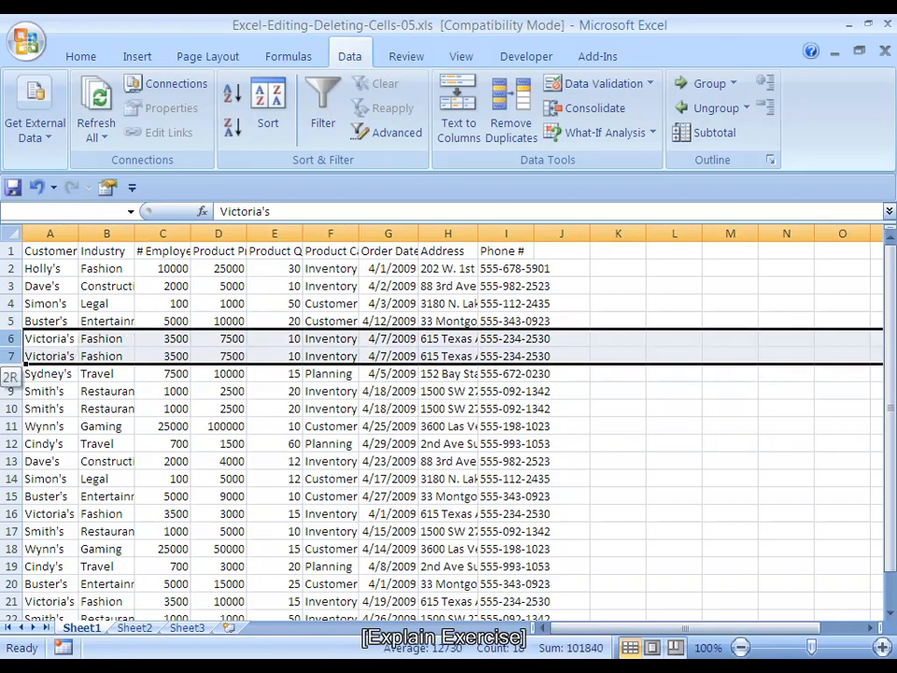
key(shift+F8)
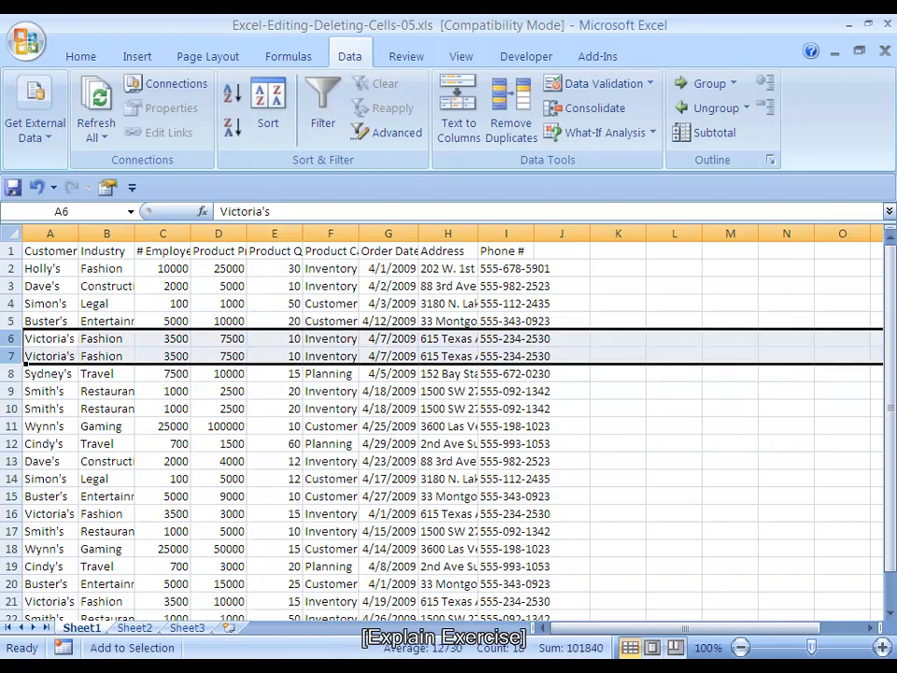
key(Down)
key(Down)
key(Down)
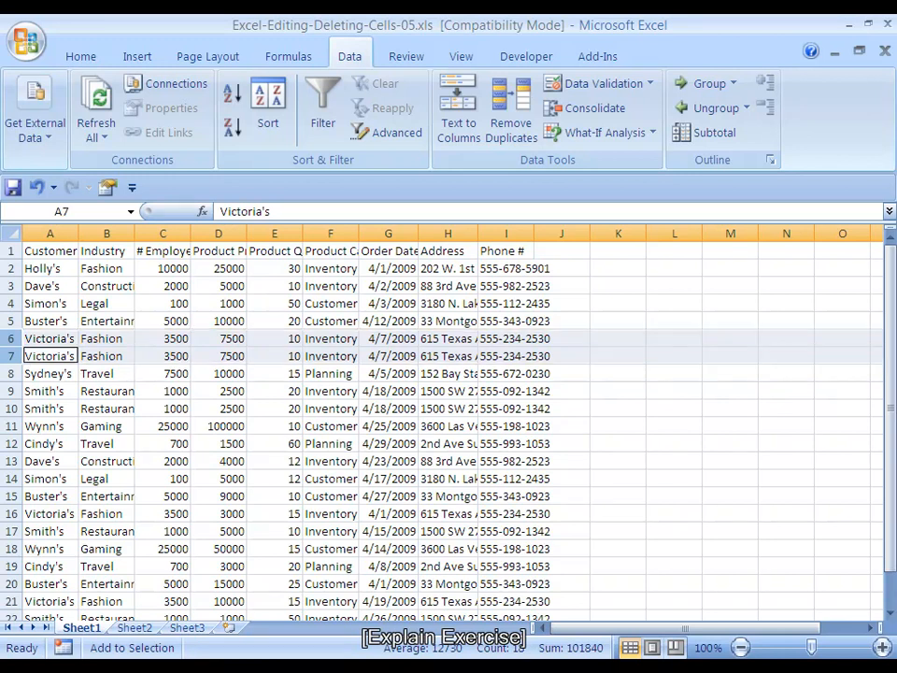
key(shift+space)
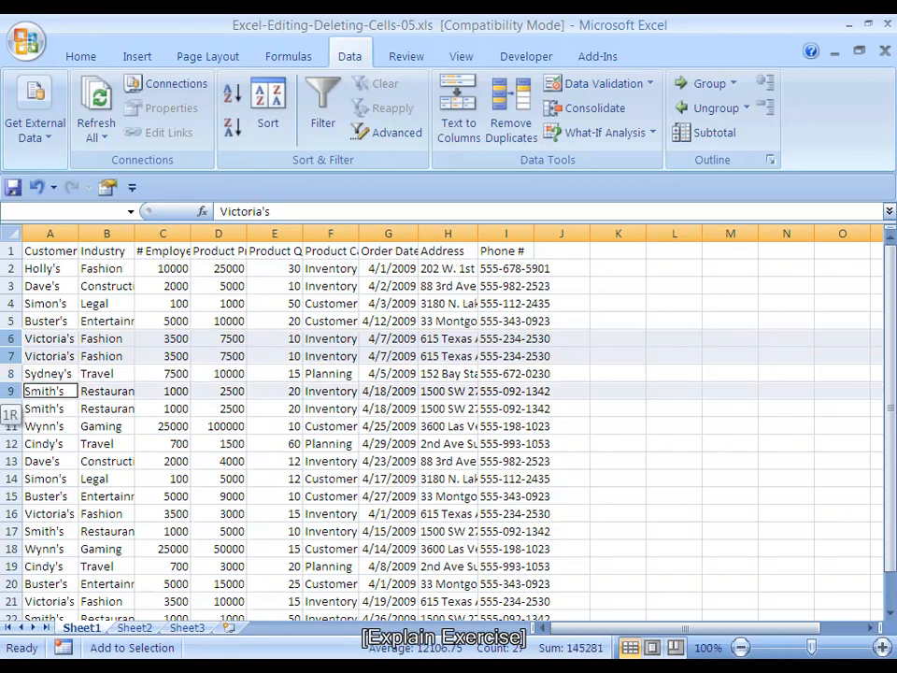
key(shift+Down)
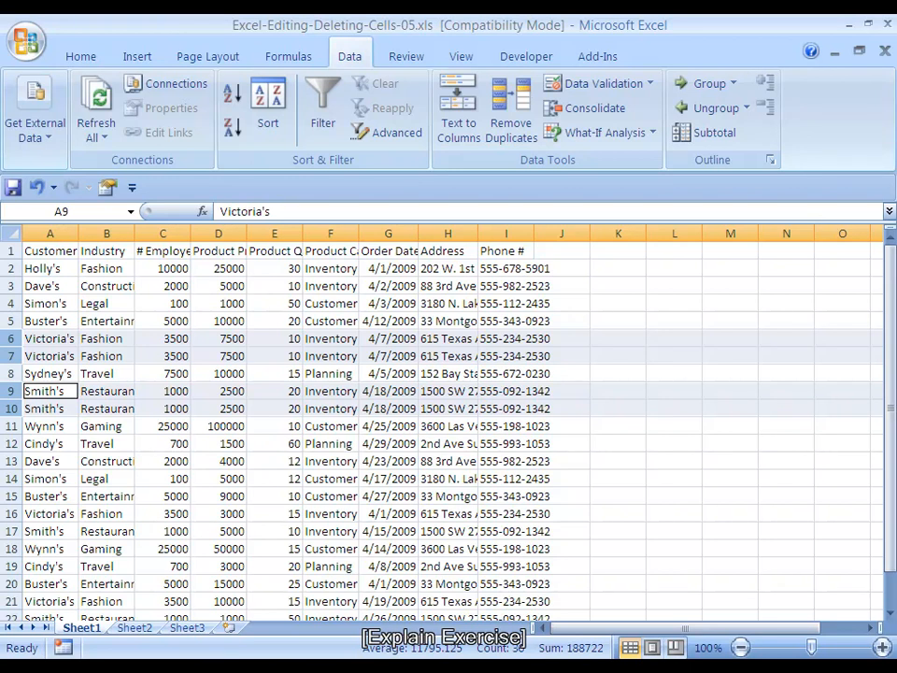
Step: Set the product price in D7 to 5500
click(50, 356)
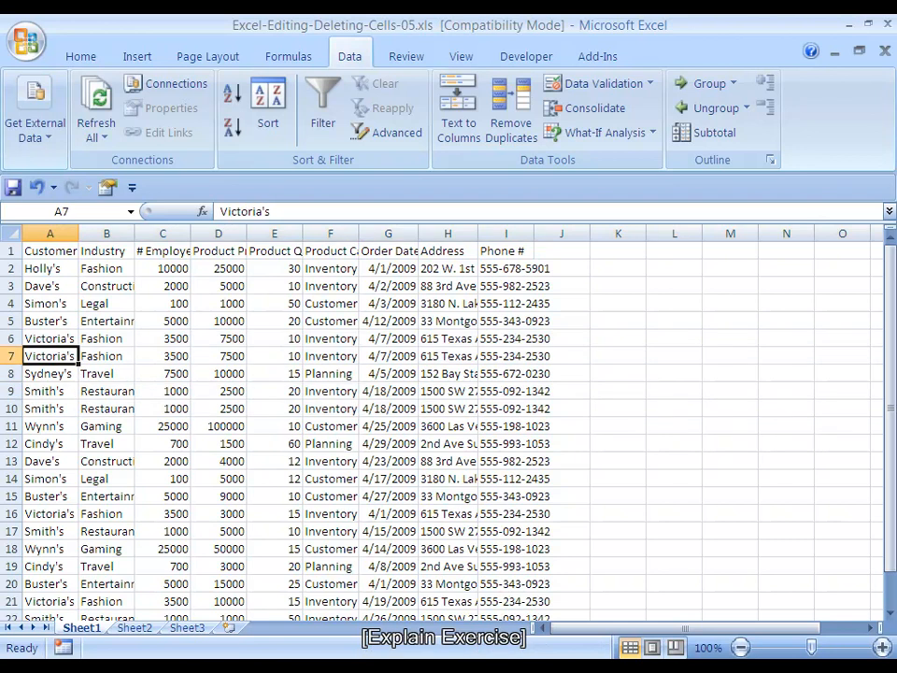
key(Right)
key(Right)
key(Right)
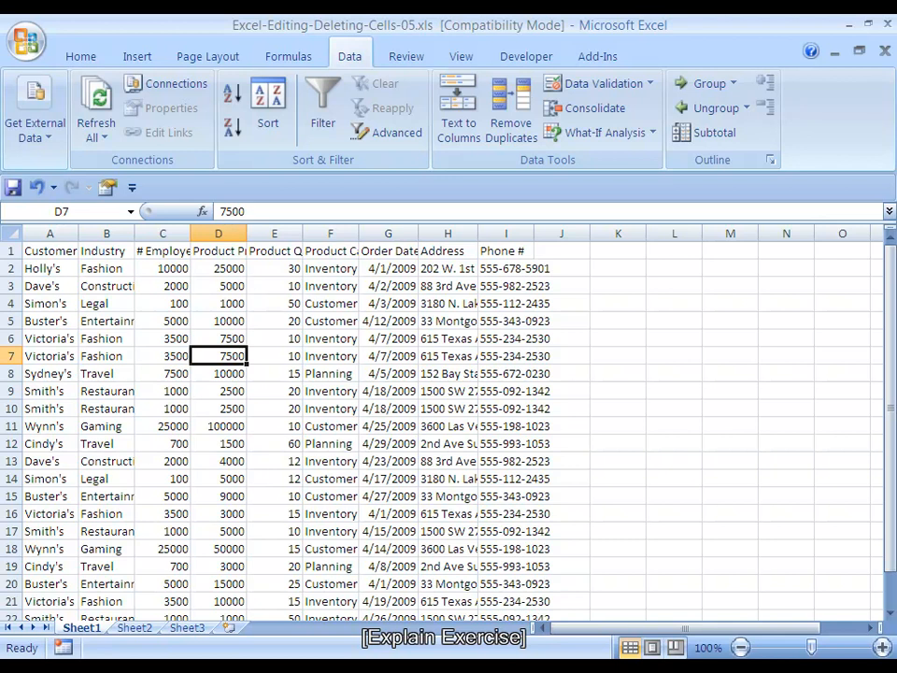
key(F2)
key(Left)
key(Left)
key(Left)
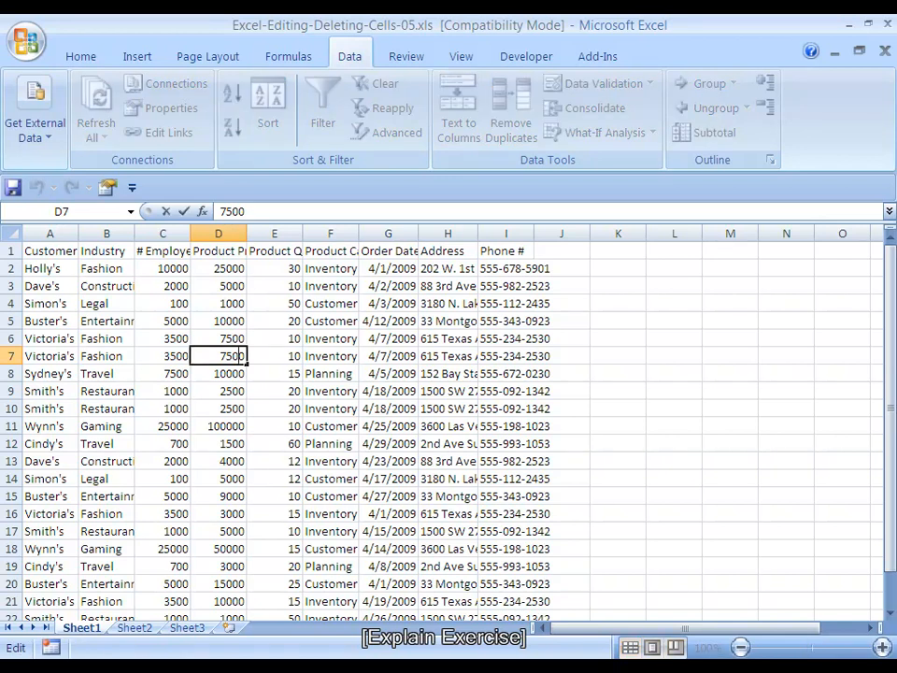
key(BackSpace)
text(5)
key(Tab)
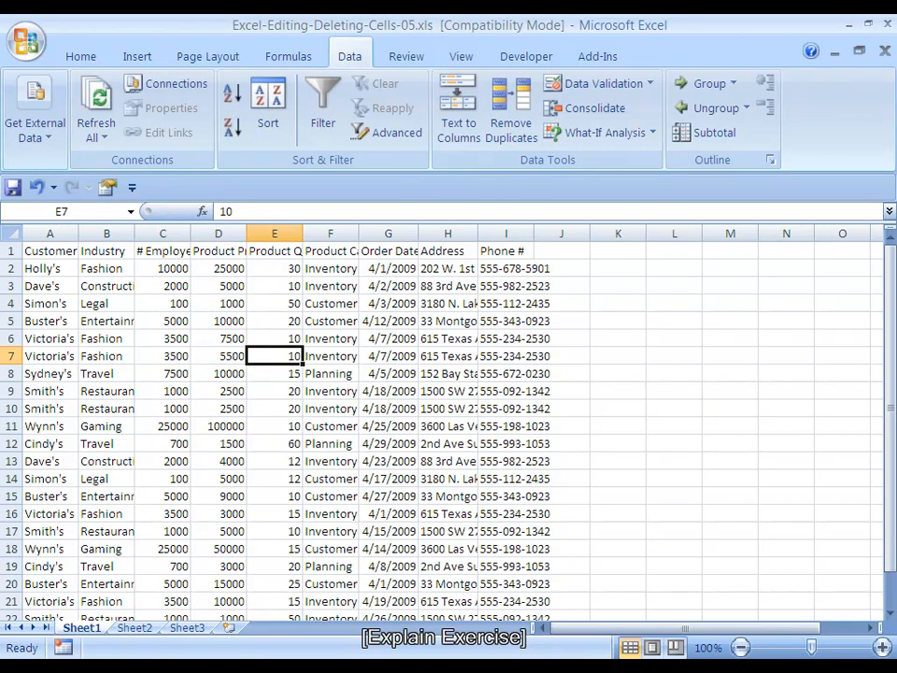
Step: Set the product quantity in E7 to 15
key(F2)
key(BackSpace)
text(5)
key(ctrl+Return)
Step: Change the order date in G7 to 4/17/2009
key(Right)
key(Right)
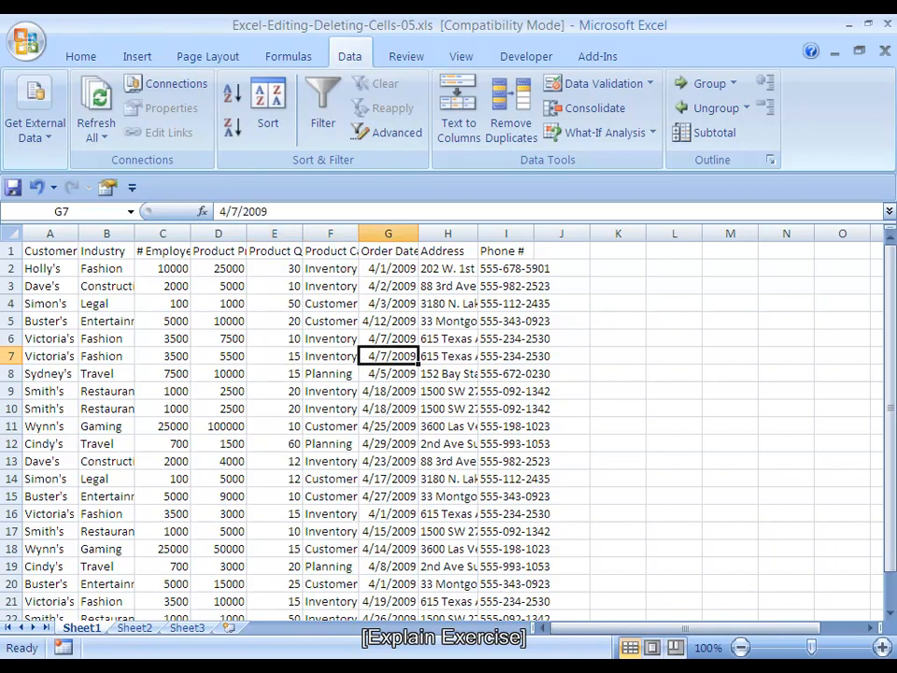
key(F2)
key(Left)
key(Left)
key(Left)
key(Left)
key(Left)
key(Left)
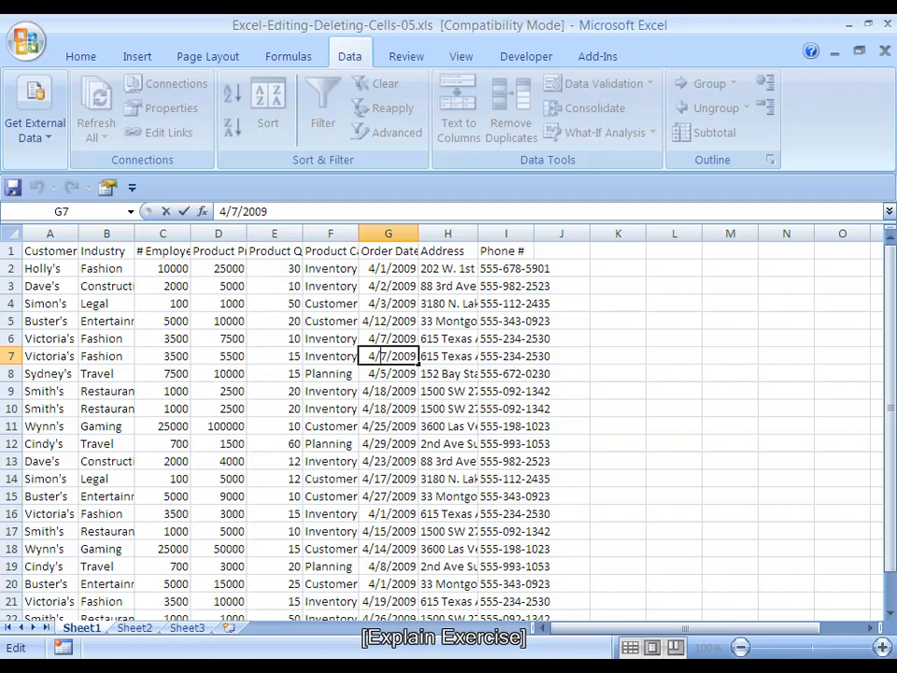
text(1)
key(ctrl+Return)
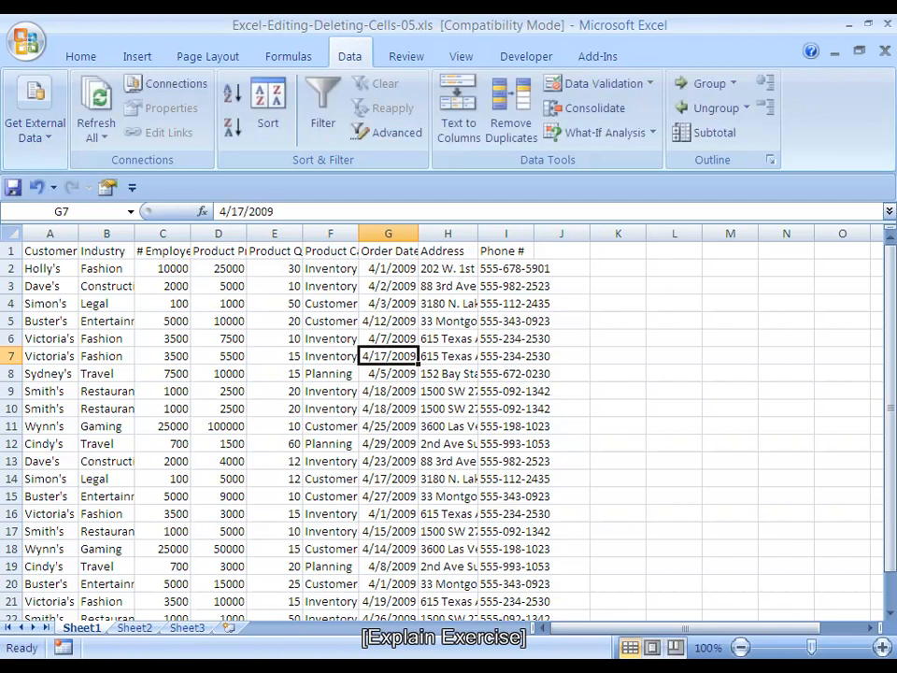
Step: Change the order date in G10 to 4/8/2009
key(Down)
key(Down)
key(Down)
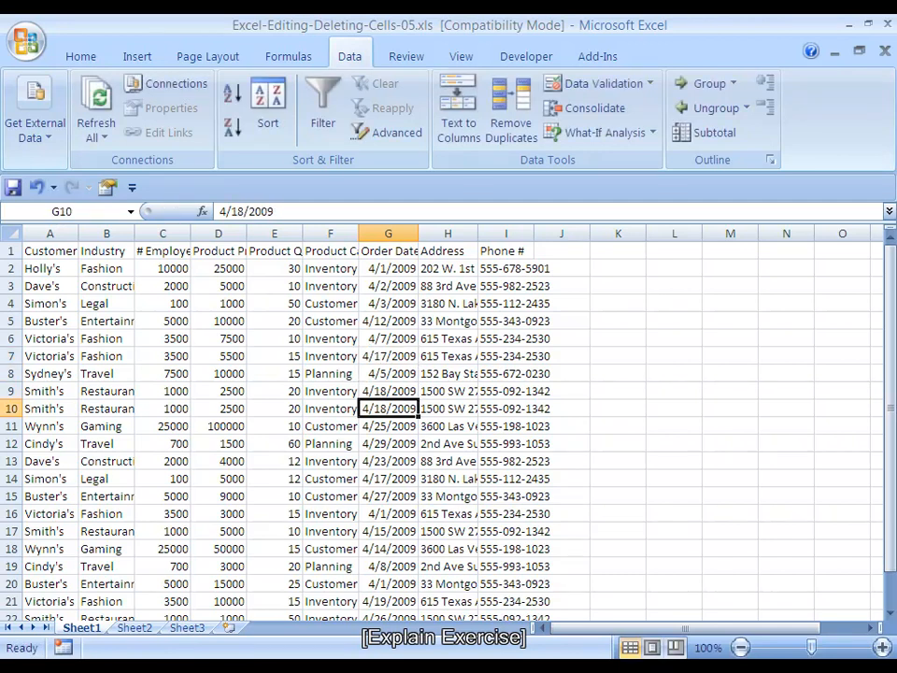
key(F2)
key(Left)
key(Left)
key(Left)
key(Left)
key(Left)
key(Left)
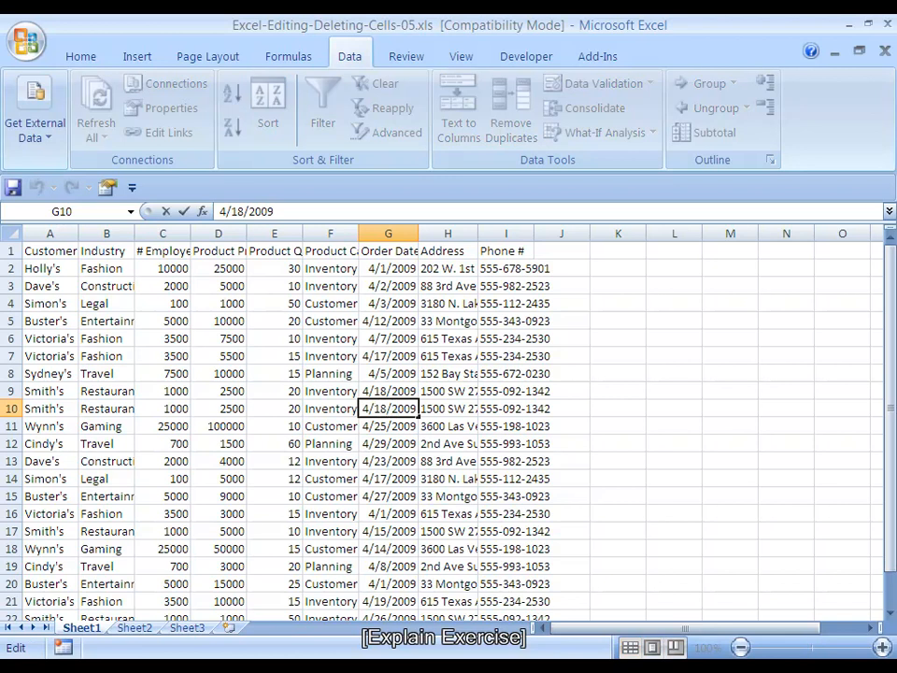
key(BackSpace)
Step: Set the product quantity in E10 to 25
key(Left)
key(Left)
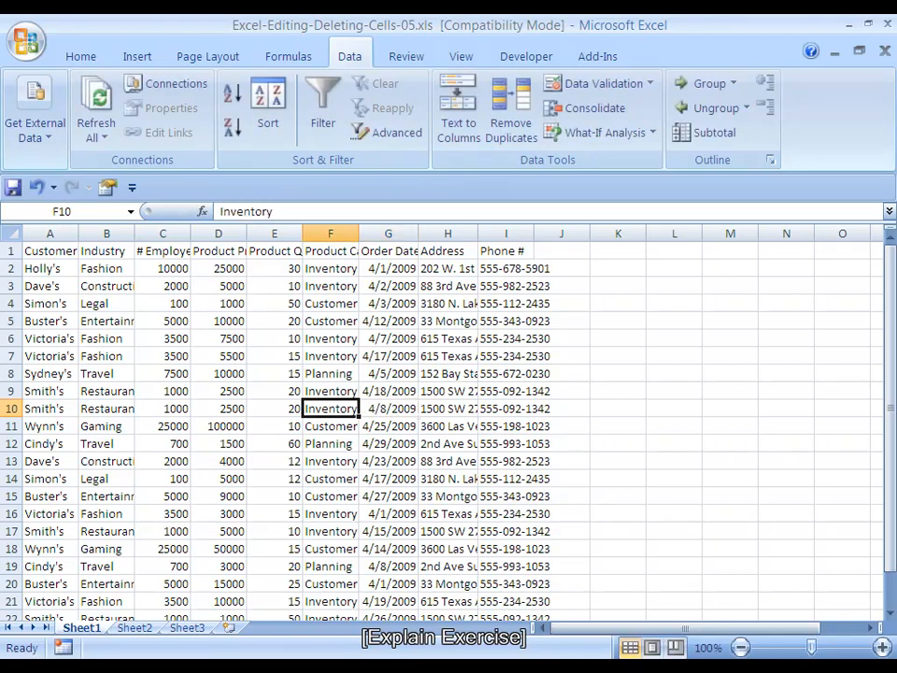
key(F2)
key(BackSpace)
text(5)
key(ctrl+Return)
Step: Replace the product price in D10 with 3000
key(Left)
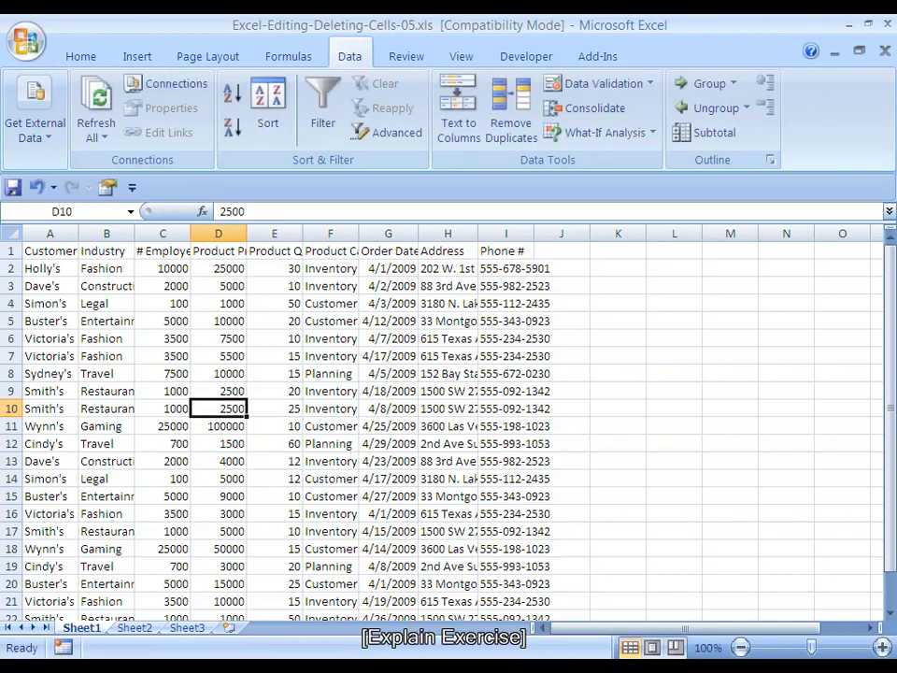
key(F2)
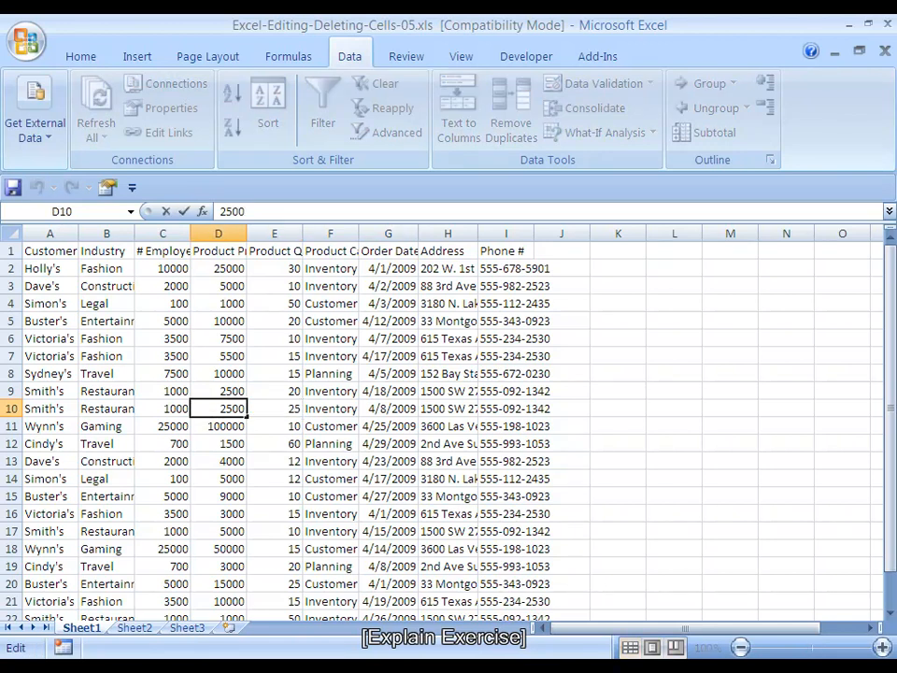
key(shift+Home)
text(3000)
key(ctrl+Return)
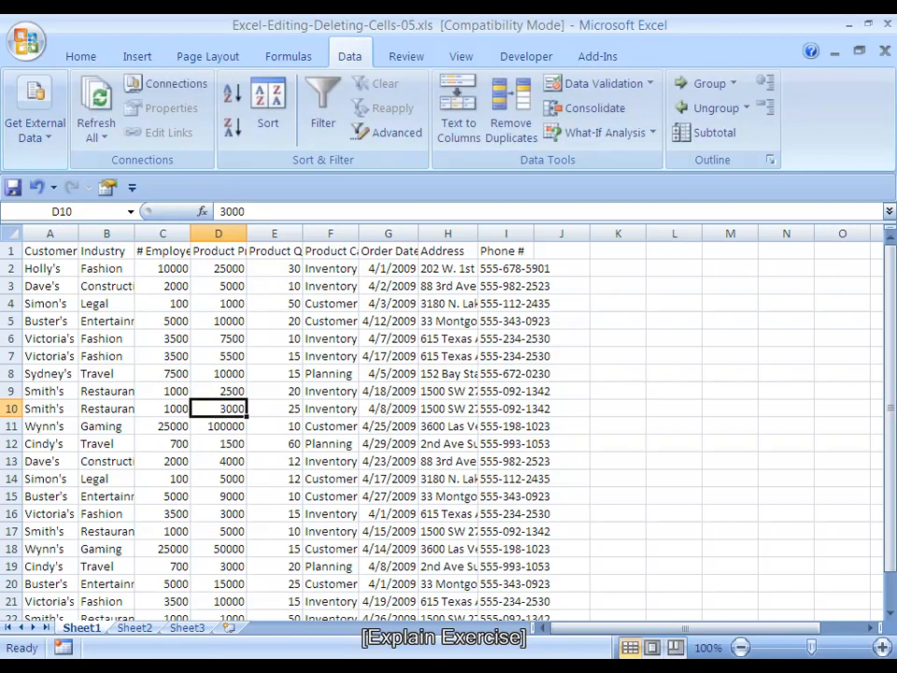
Step: Select the non-adjacent rows 10 and 7 together to review the edited orders
key(shift+space)
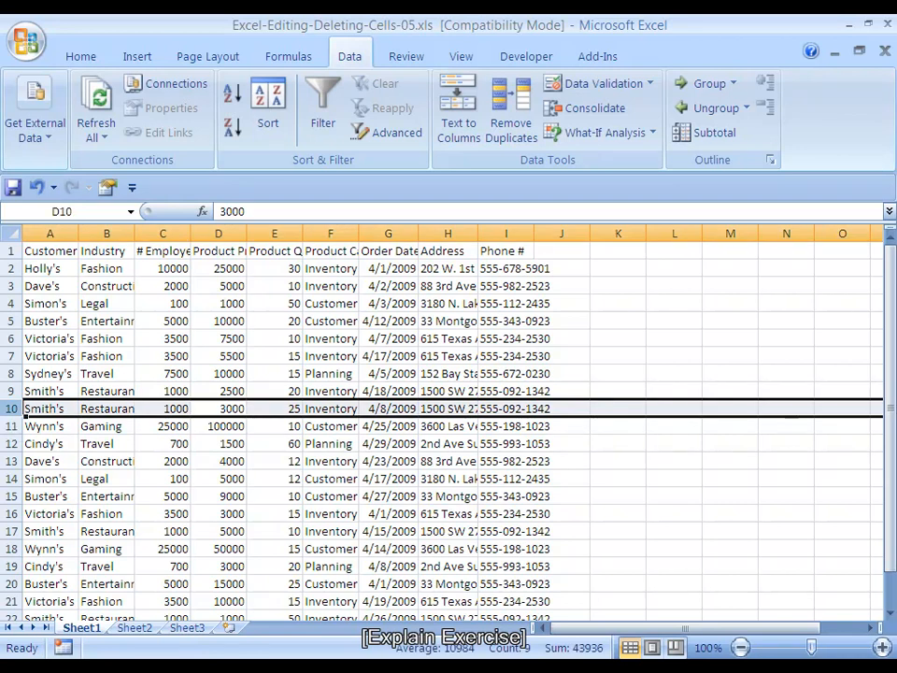
key(shift+F8)
key(Up)
key(Up)
key(Up)
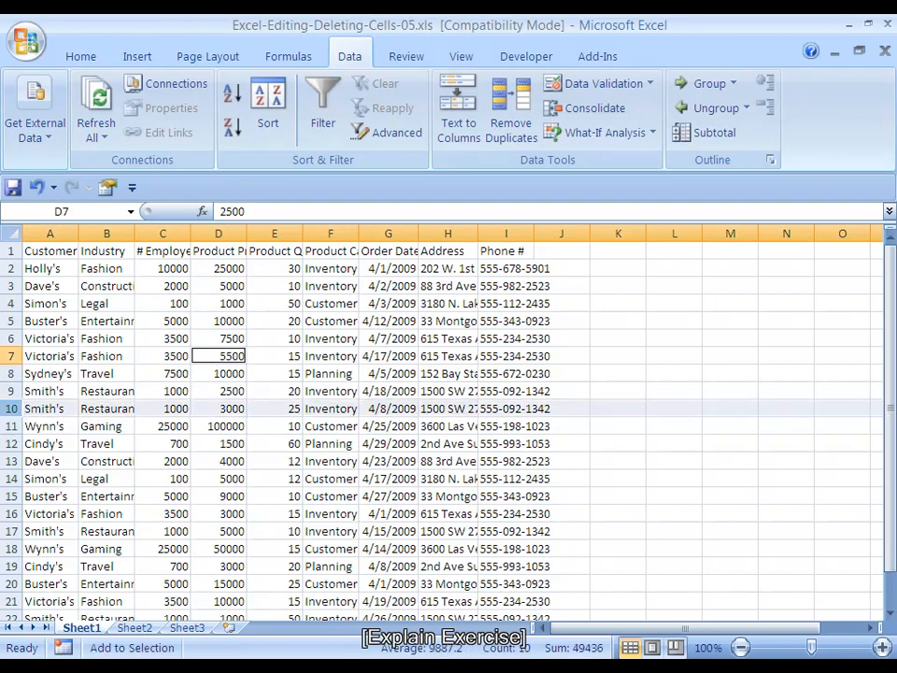
key(shift+space)
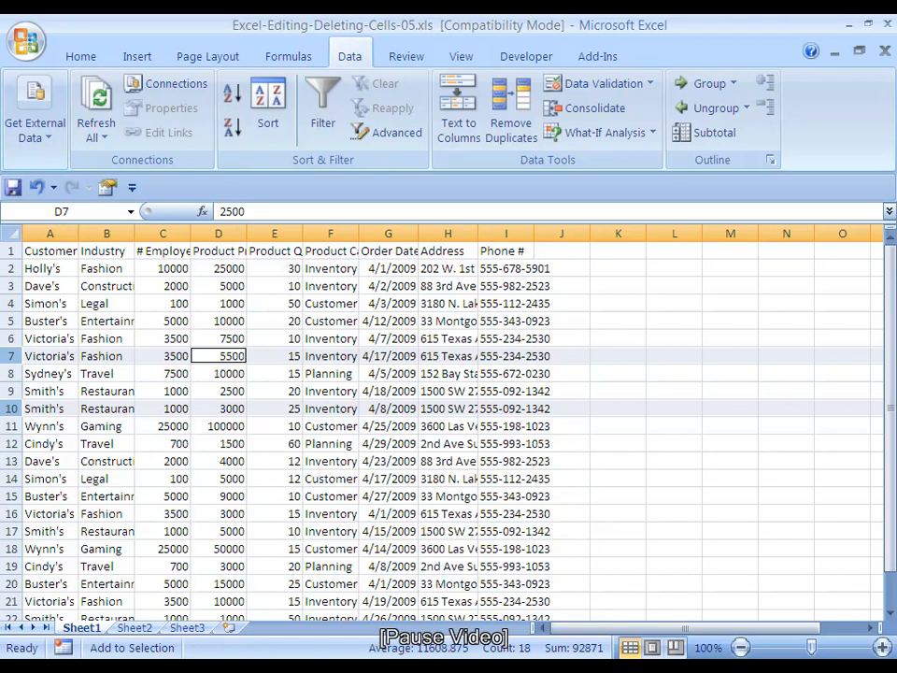
Step: Undo all price, quantity and order date edits made in rows 7 and 10
key(ctrl+z)
key(ctrl+z)
key(ctrl+z)
key(ctrl+z)
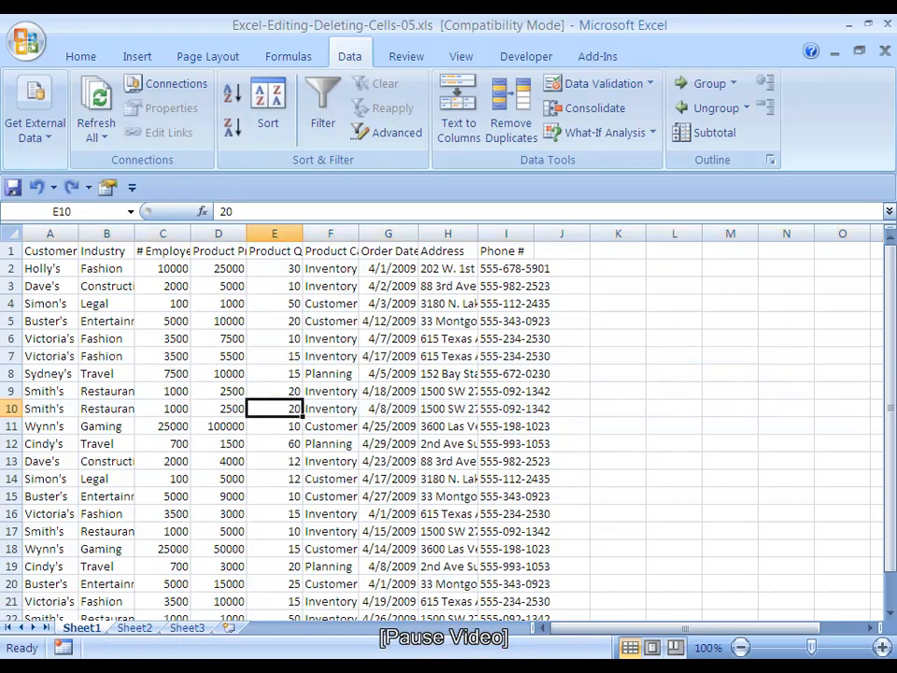
key(ctrl+z)
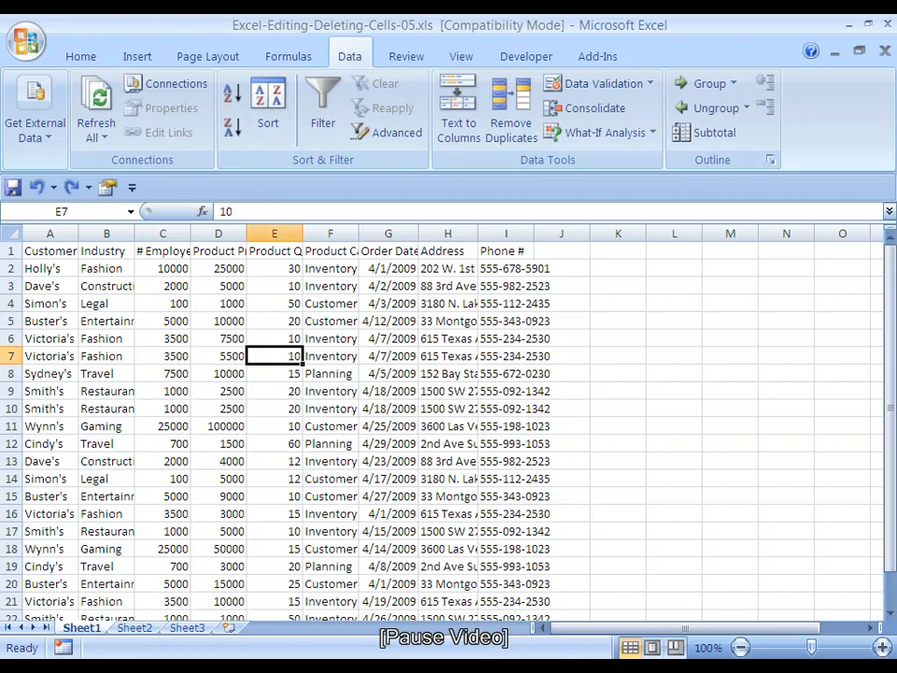
key(ctrl+z)
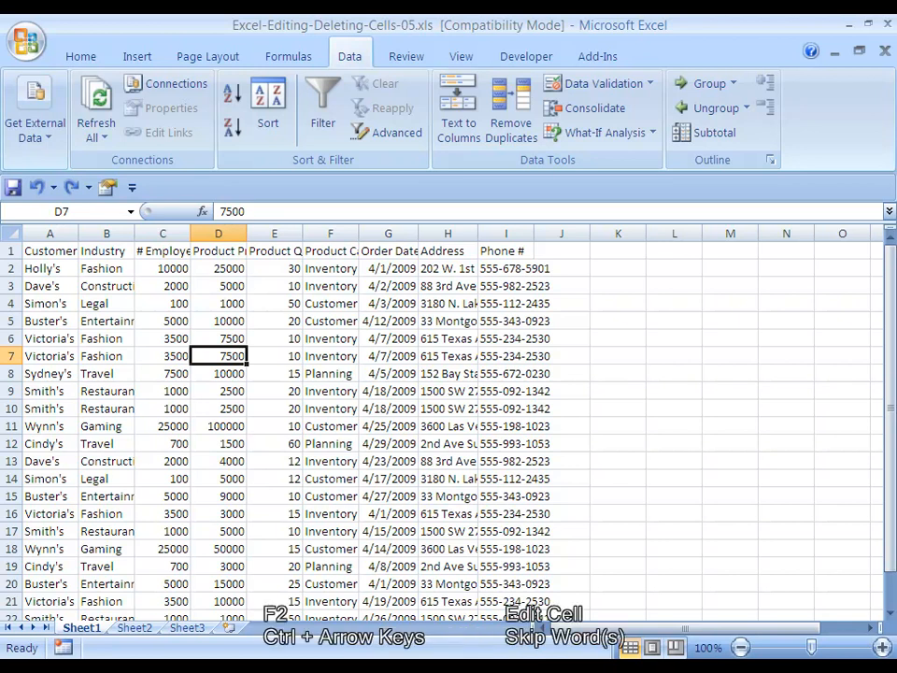
Step: Edit the product price in D7 so it reads 5500
key(F2)
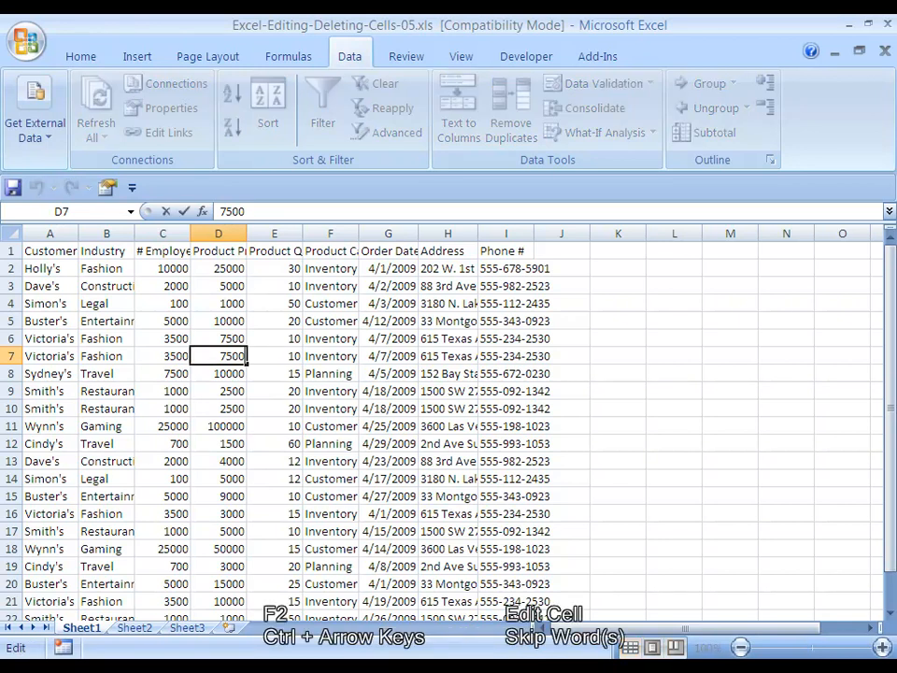
key(ctrl+Left)
key(Delete)
text(5)
key(ctrl+Return)
Step: Edit the product quantity in E7 so it reads 15
key(Right)
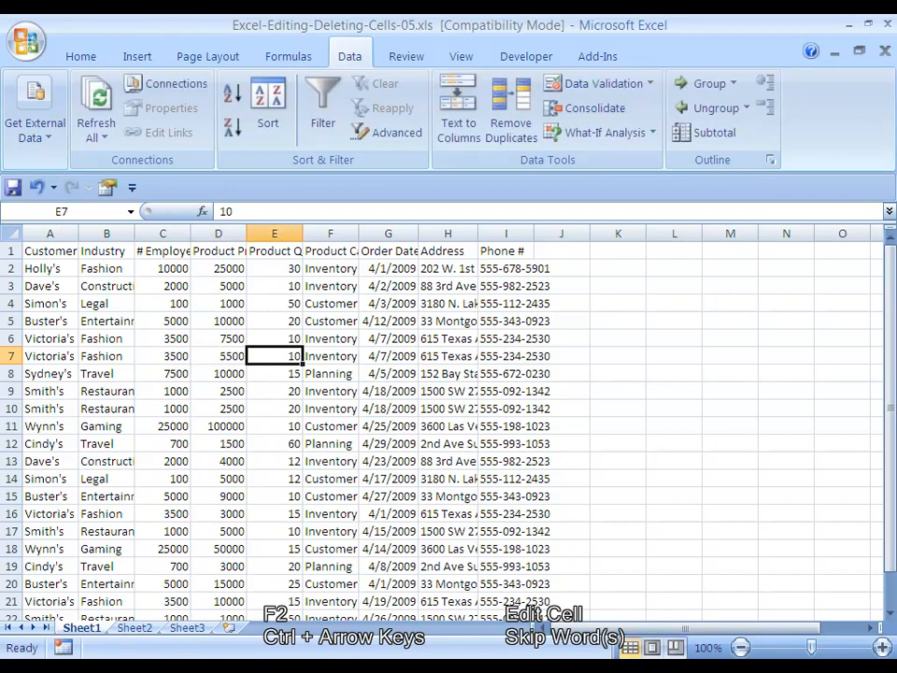
key(F2)
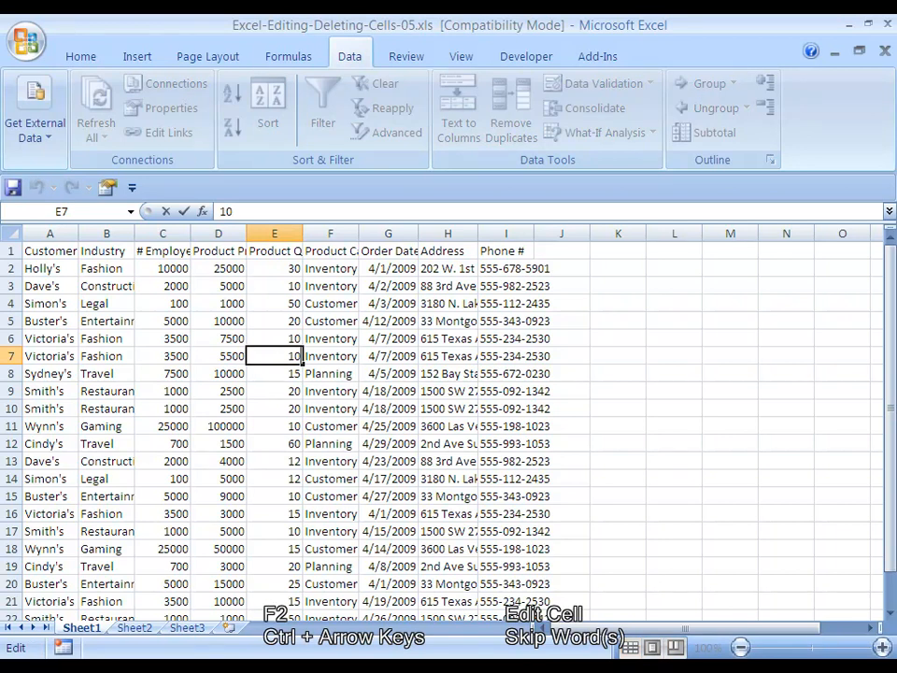
key(BackSpace)
text(5)
key(Escape)
Step: Edit the order date in G7 so it reads 4/17/2009
key(Right)
key(Right)
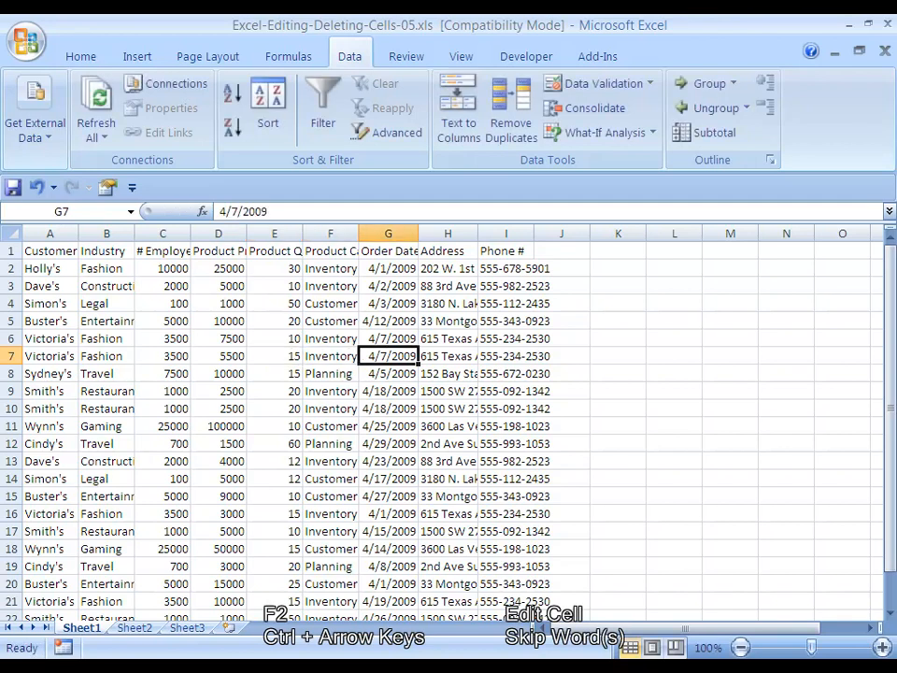
key(F2)
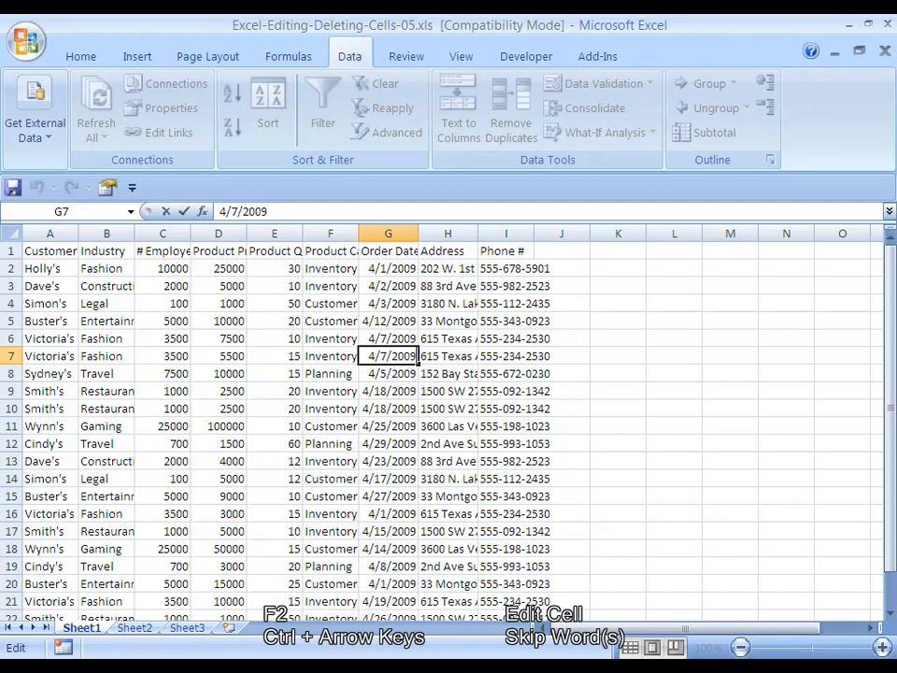
key(Left)
key(Left)
key(Left)
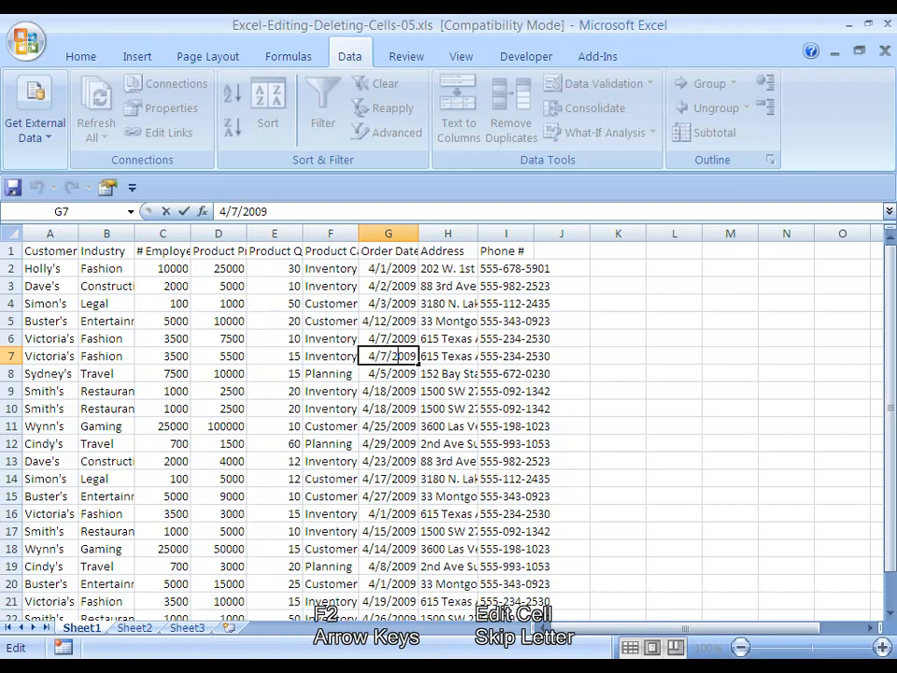
key(Left)
key(Left)
key(Left)
text(1)
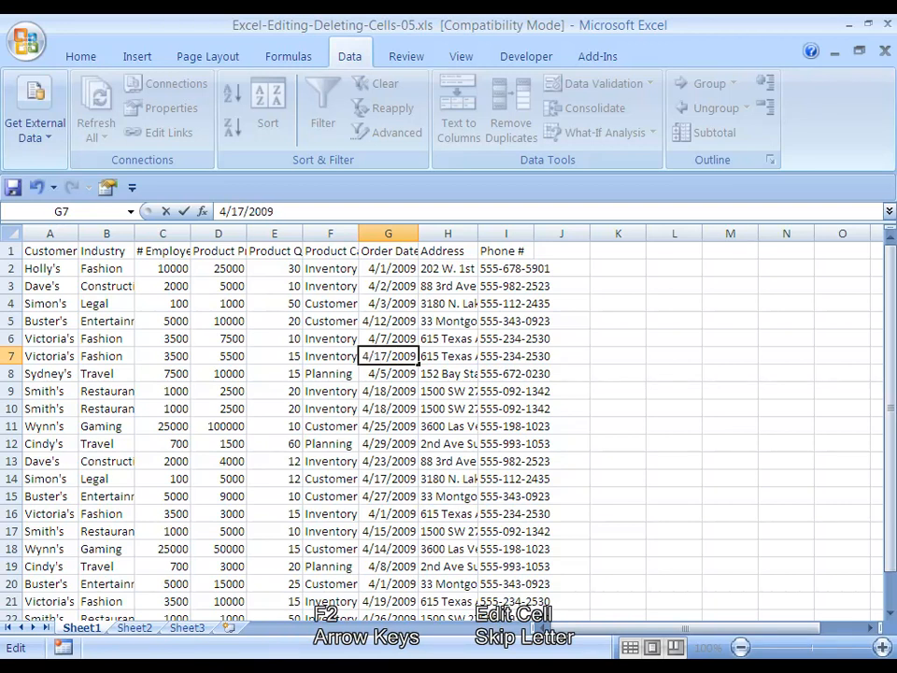
key(ctrl+Return)
Step: Commit the G7 date edit and edit the order date in G10 so it reads 4/8/2009
key(Down)
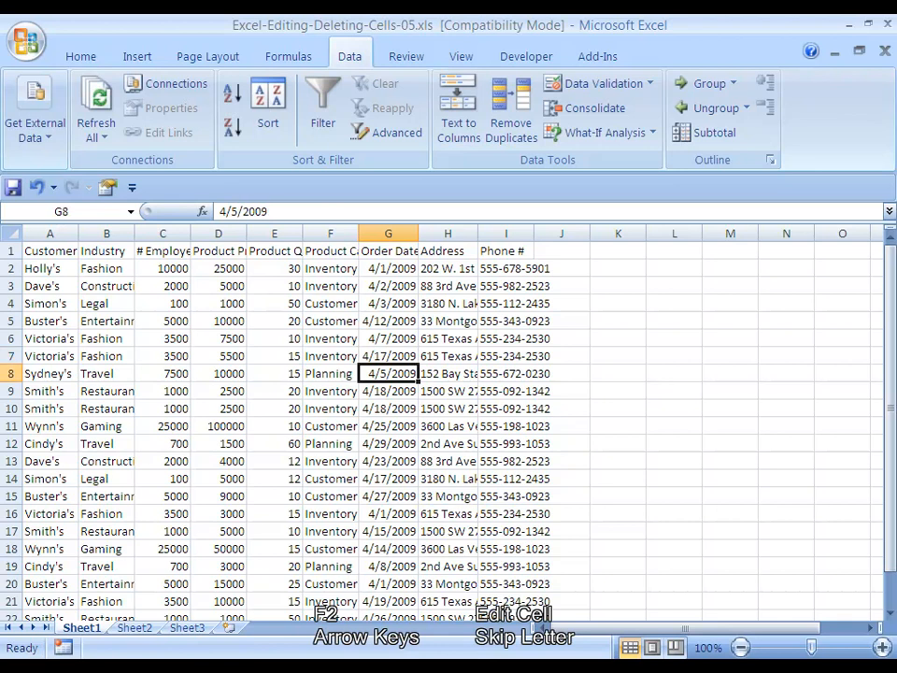
key(Down)
key(Down)
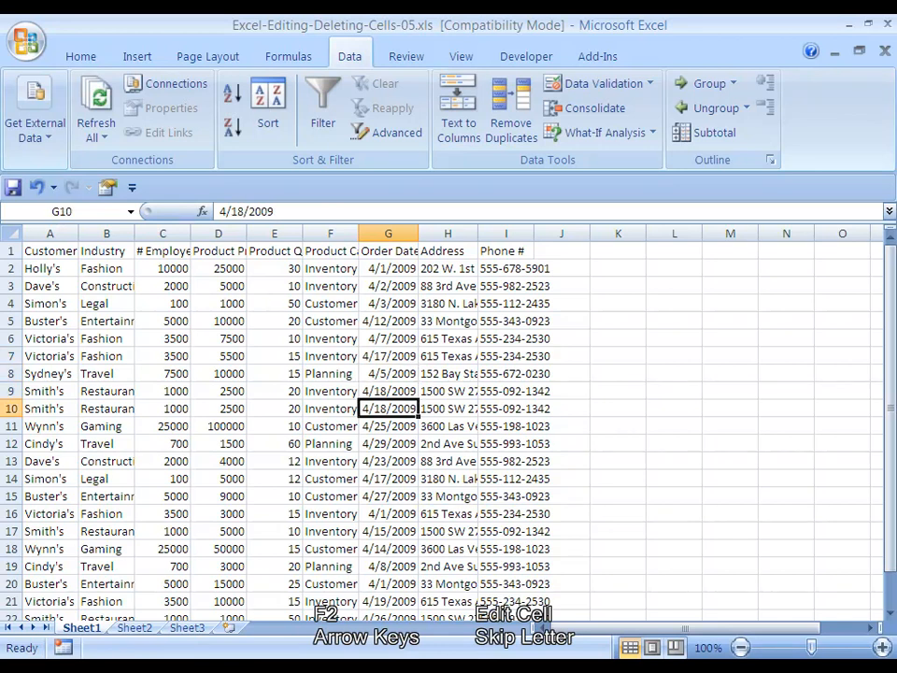
key(F2)
key(Left)
key(Left)
key(Left)
key(Left)
key(Left)
key(Left)
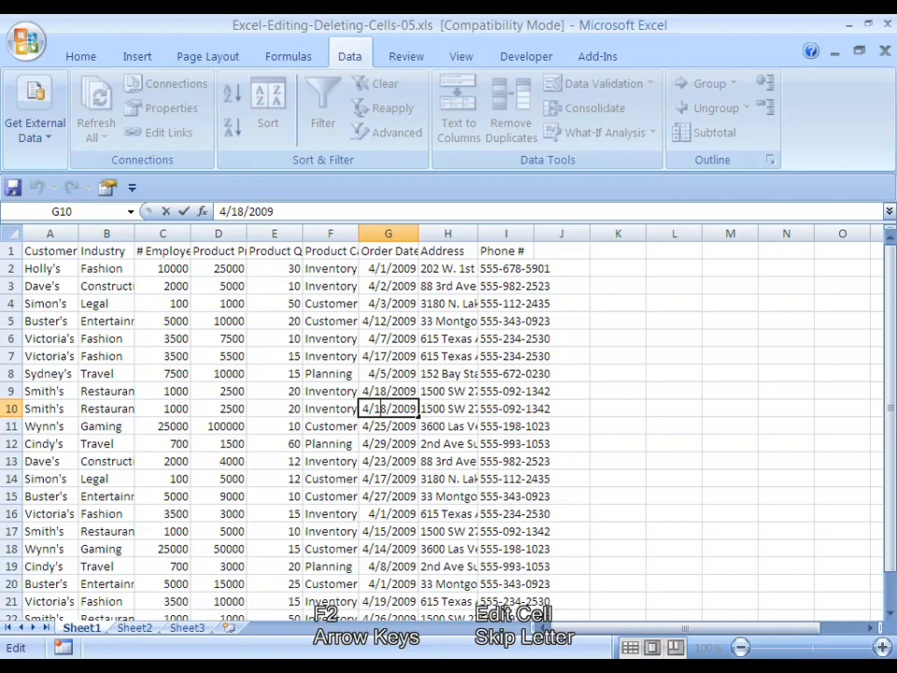
key(BackSpace)
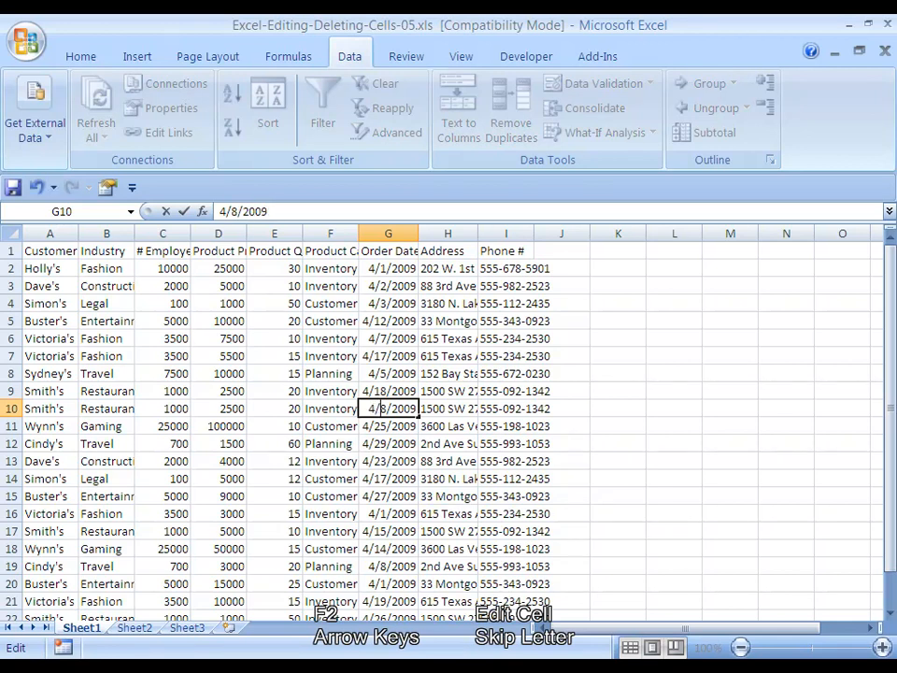
key(ctrl+Return)
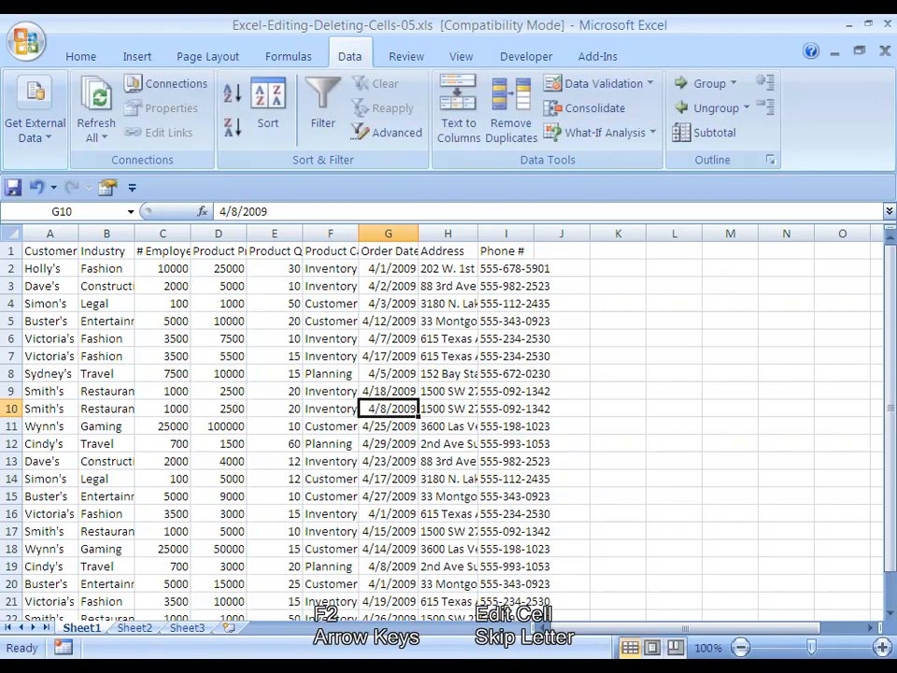
Step: Edit the product quantity in E10 so it reads 25
key(Left)
key(Left)
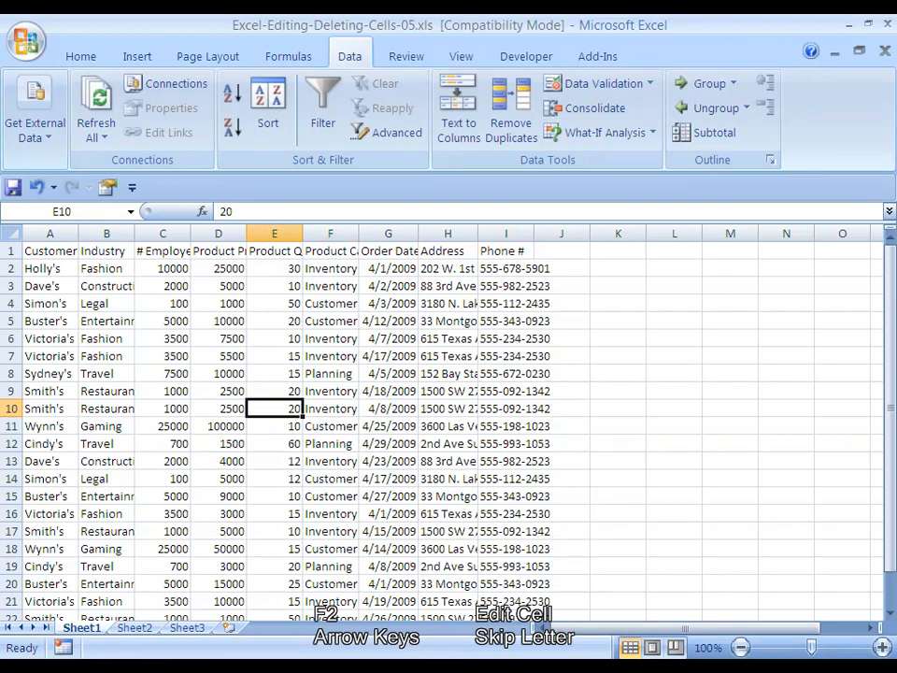
key(F2)
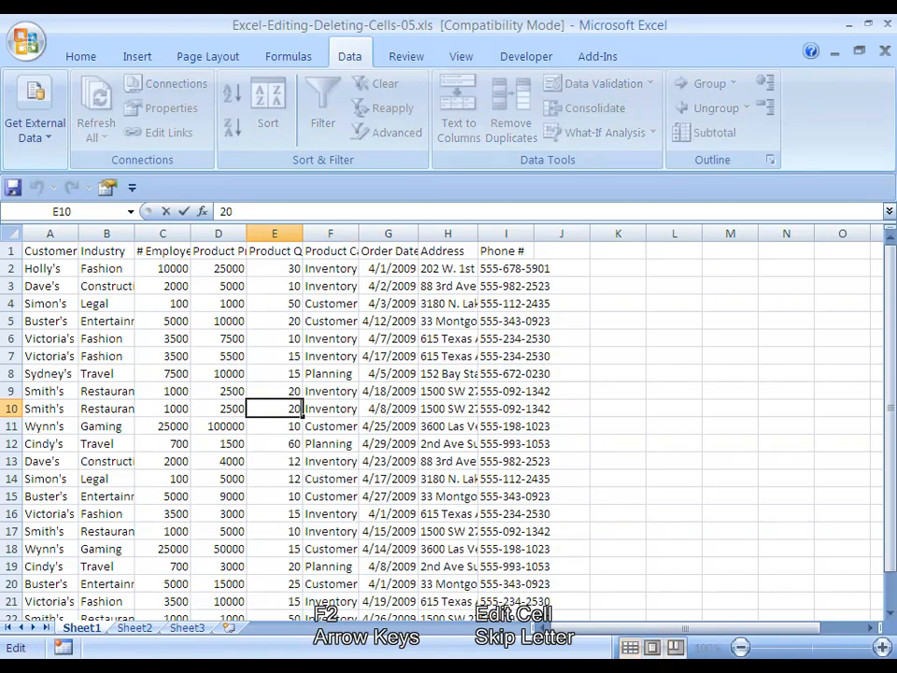
key(BackSpace)
text(5)
key(ctrl+Return)
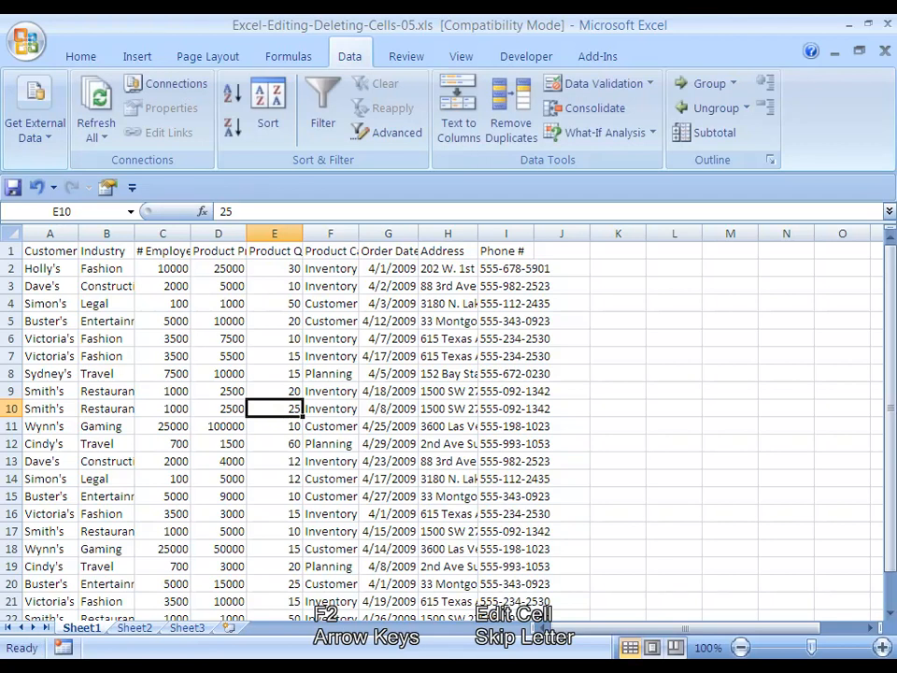
Step: Replace the whole product price in D10 with 3000 while editing within the cell
key(Left)
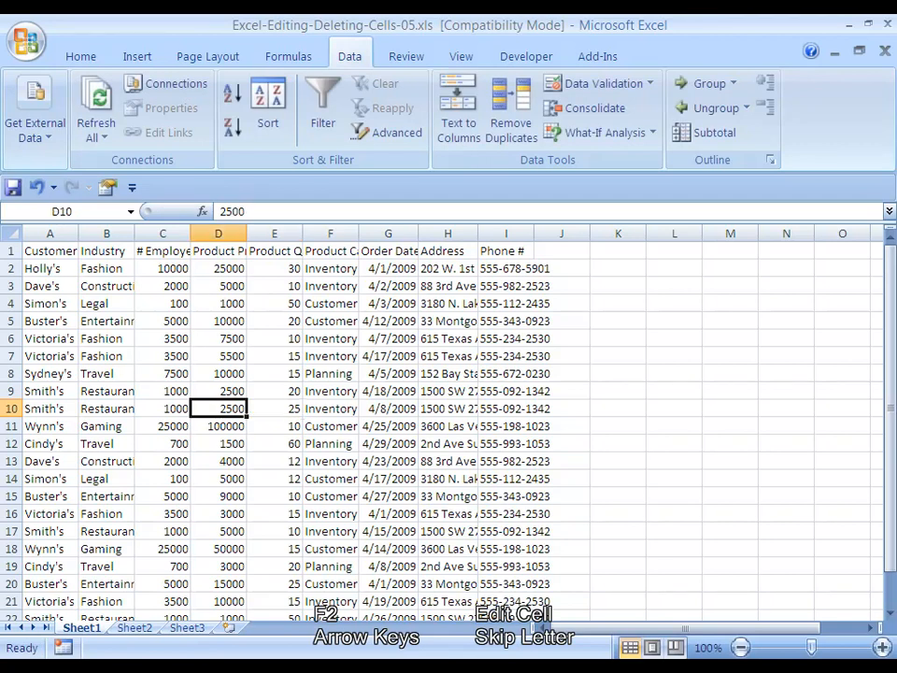
key(F2)
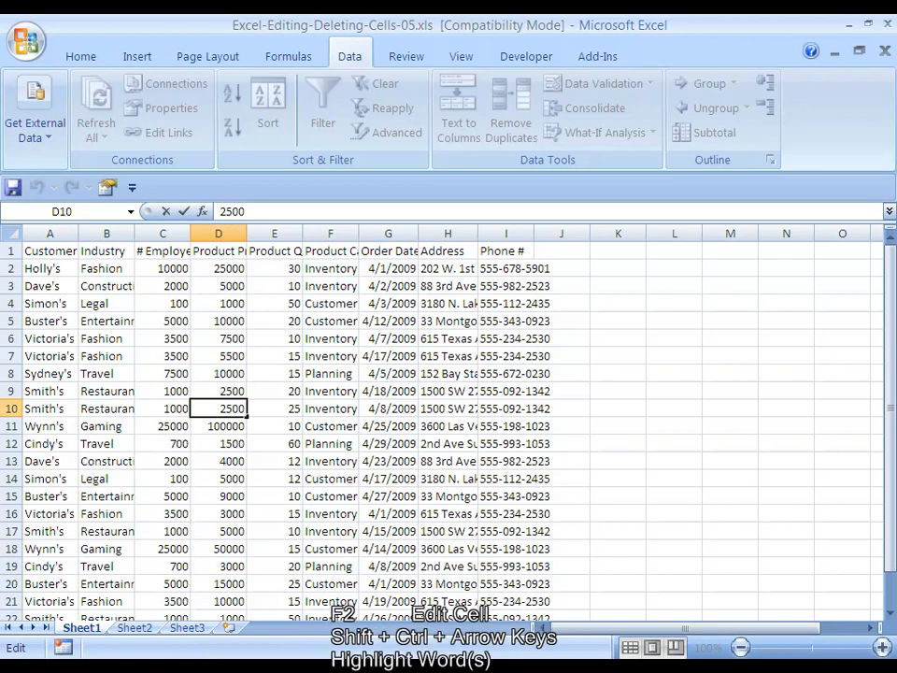
key(ctrl+shift+Left)
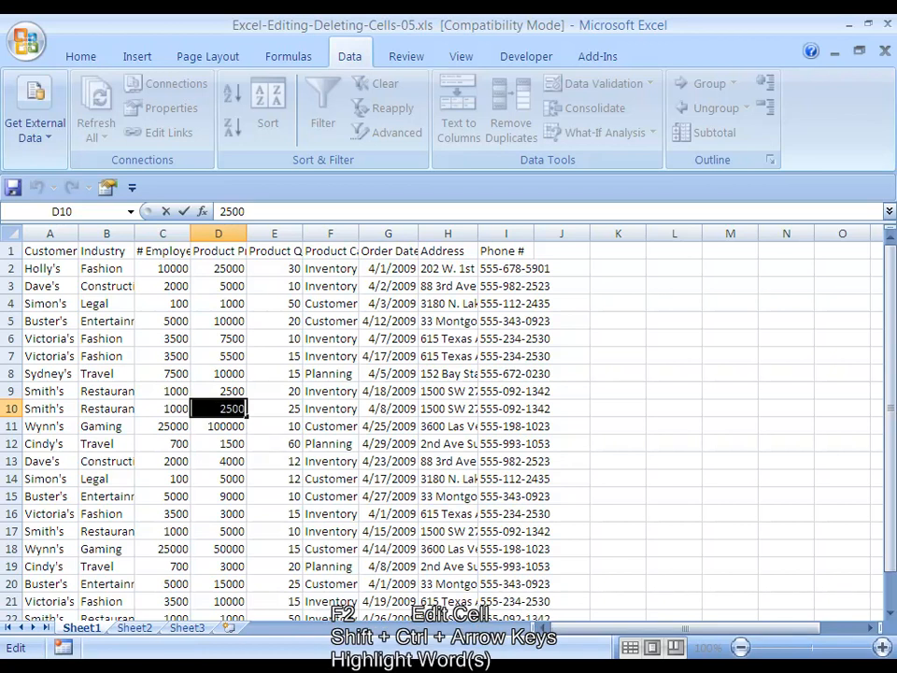
text(3000)
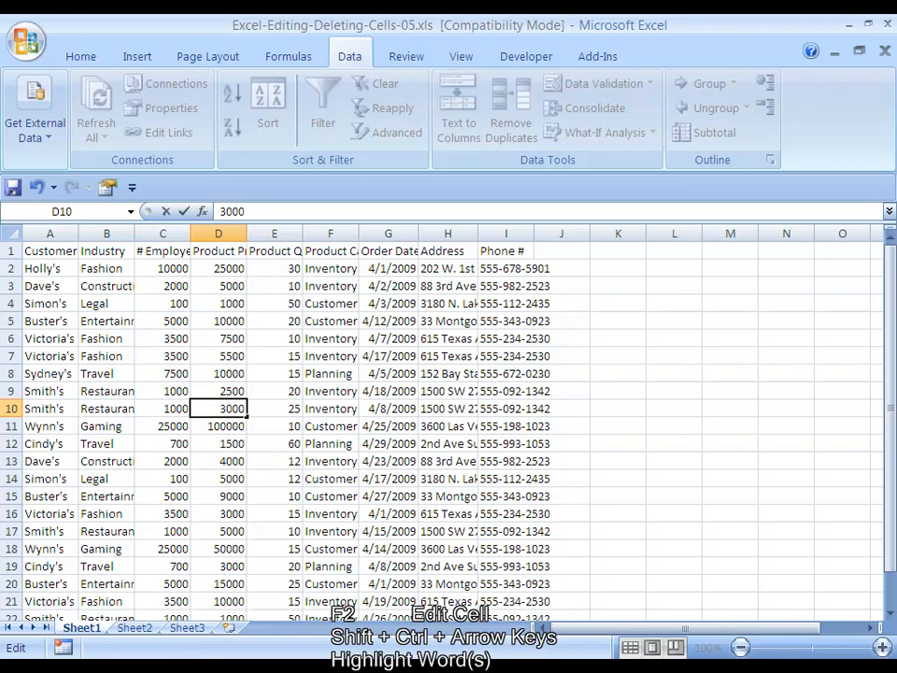
key(ctrl+Return)
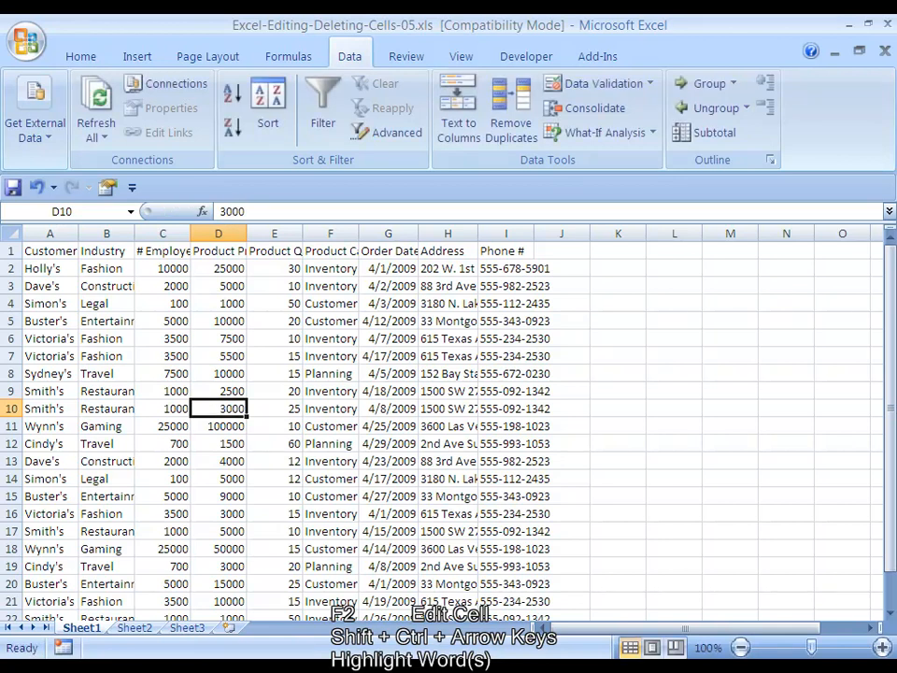